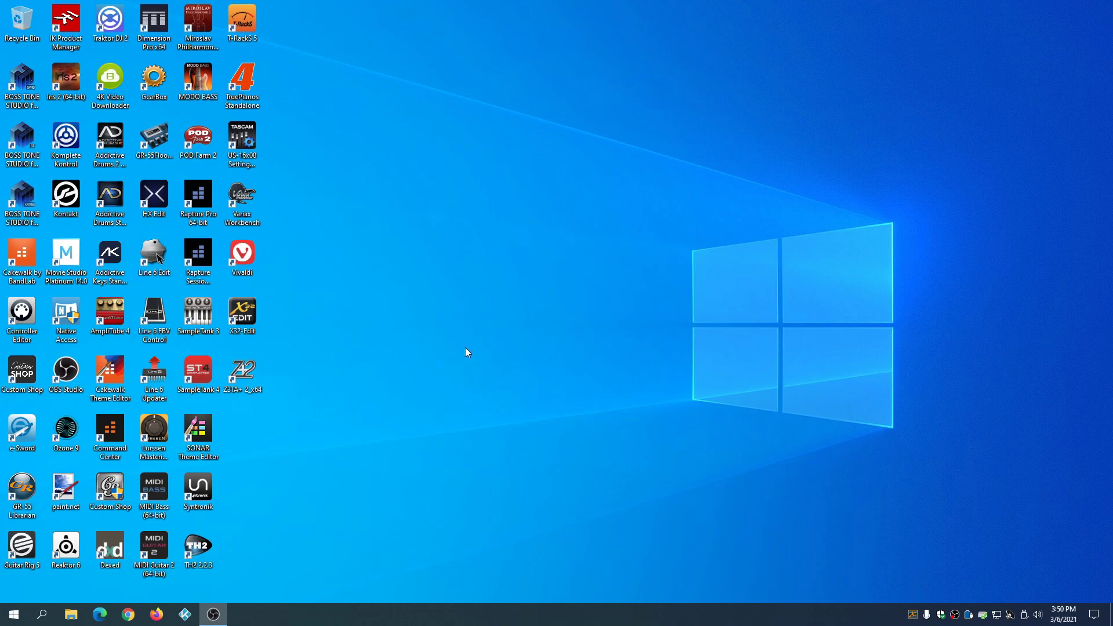
- Pin Control Panel from the Windows System folder to the taskbar and move it ahead of File Explorer
click(18, 618)
scroll(70, 486, down, 3)
scroll(70, 486, down, 20)
scroll(68, 486, down, 2)
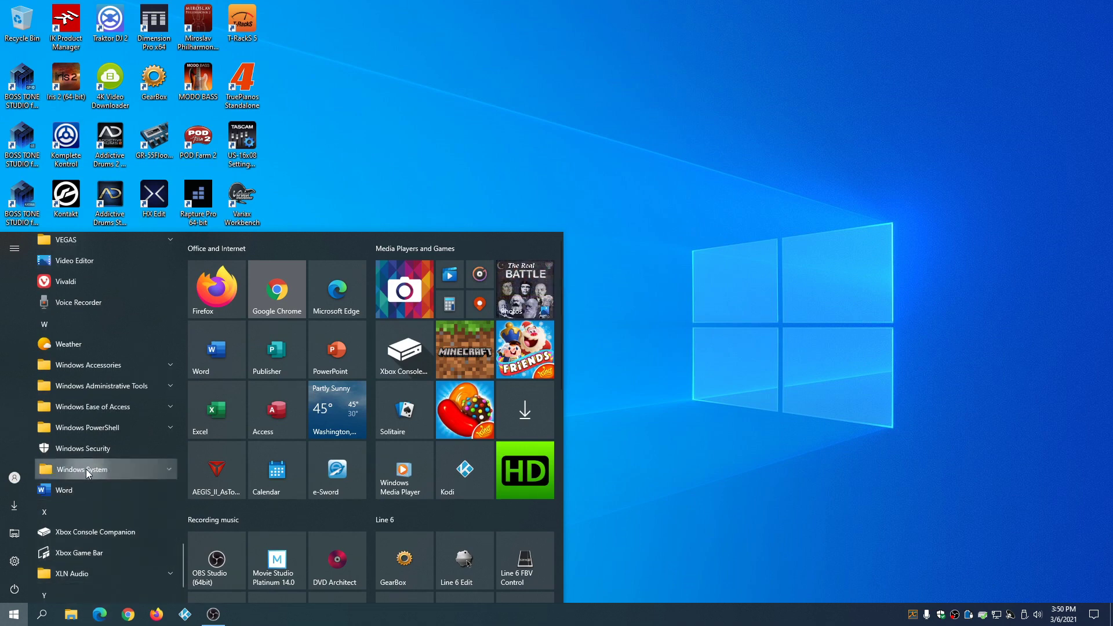
click(85, 468)
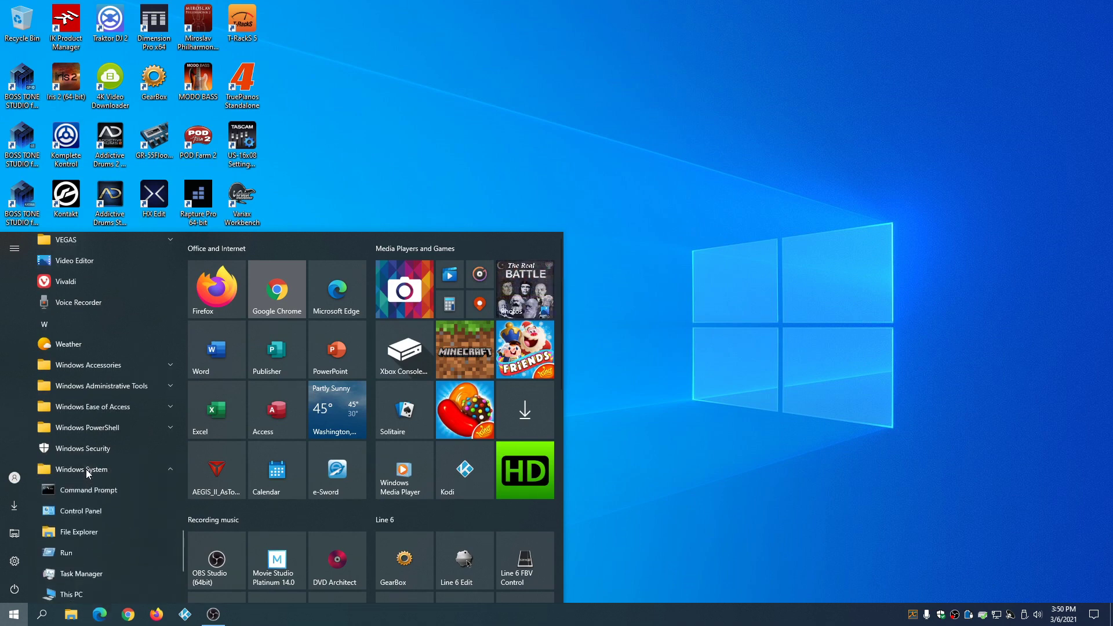
right_click(78, 510)
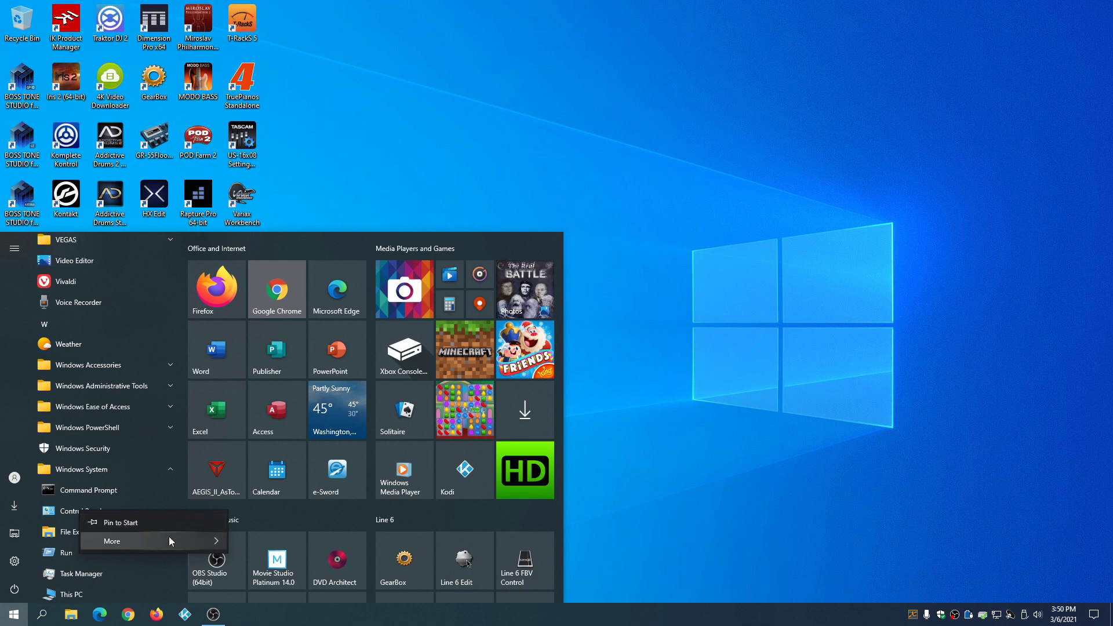
mouse_move(173, 542)
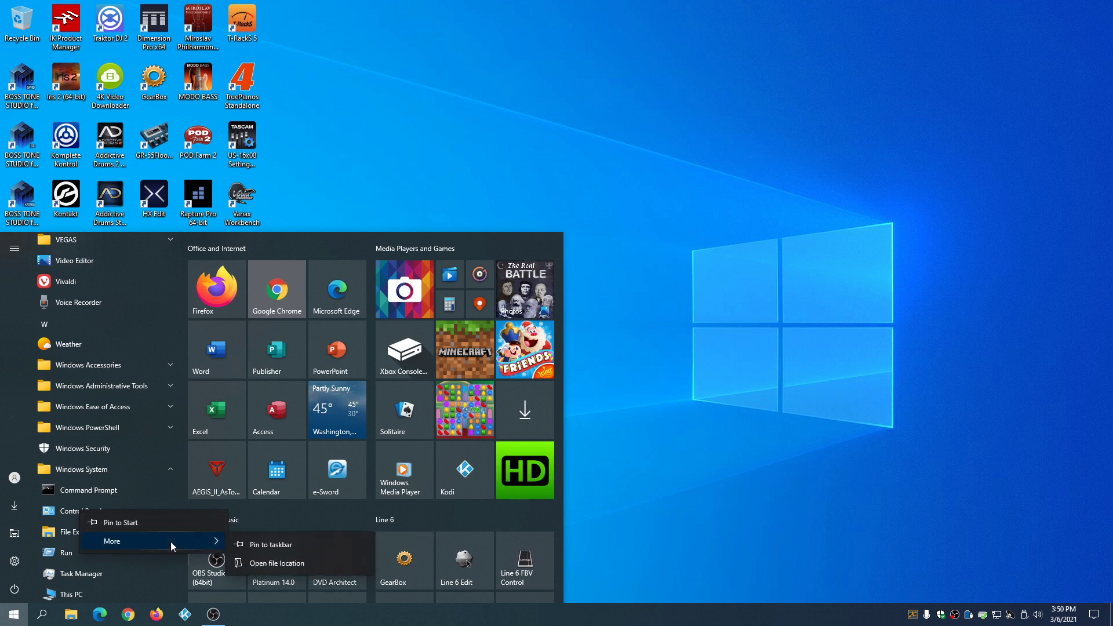
click(273, 541)
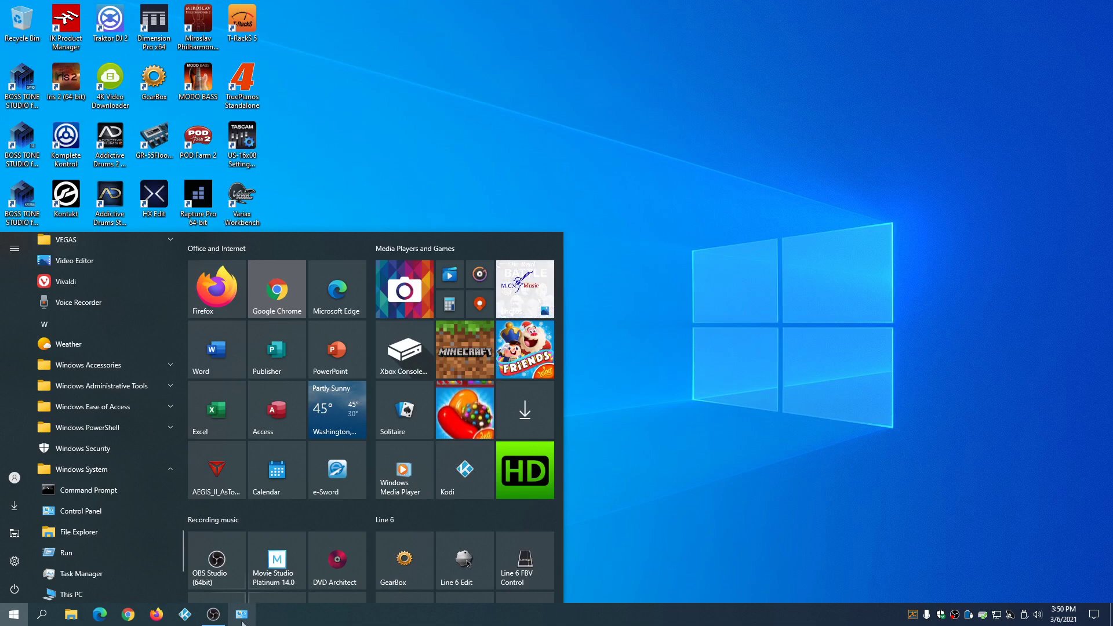
click(726, 421)
drag(242, 614, 70, 616)
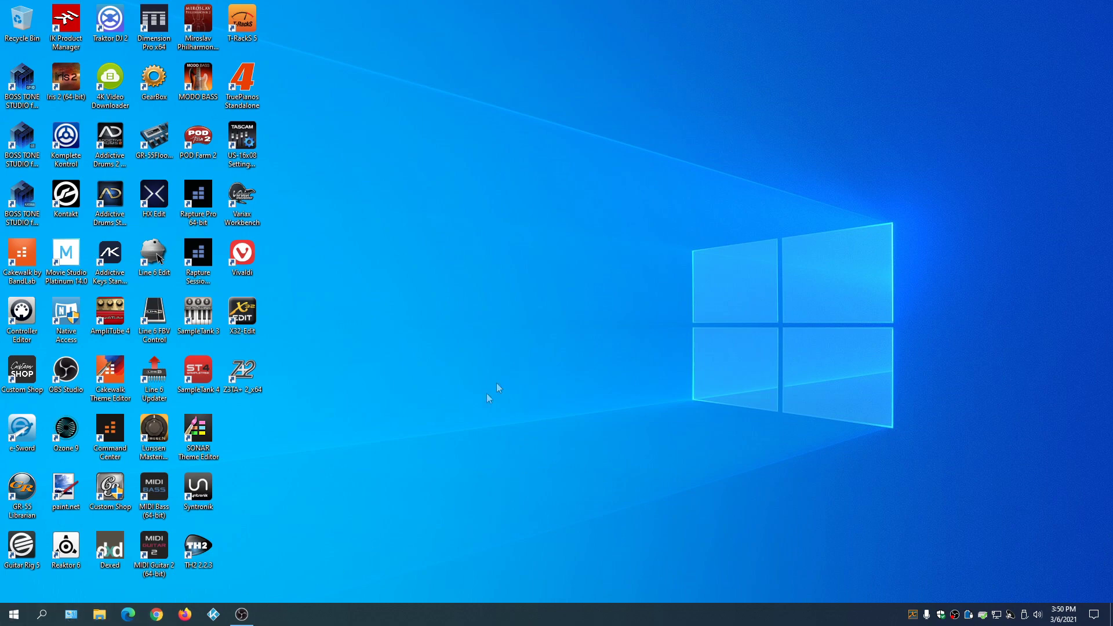
click(17, 618)
click(743, 377)
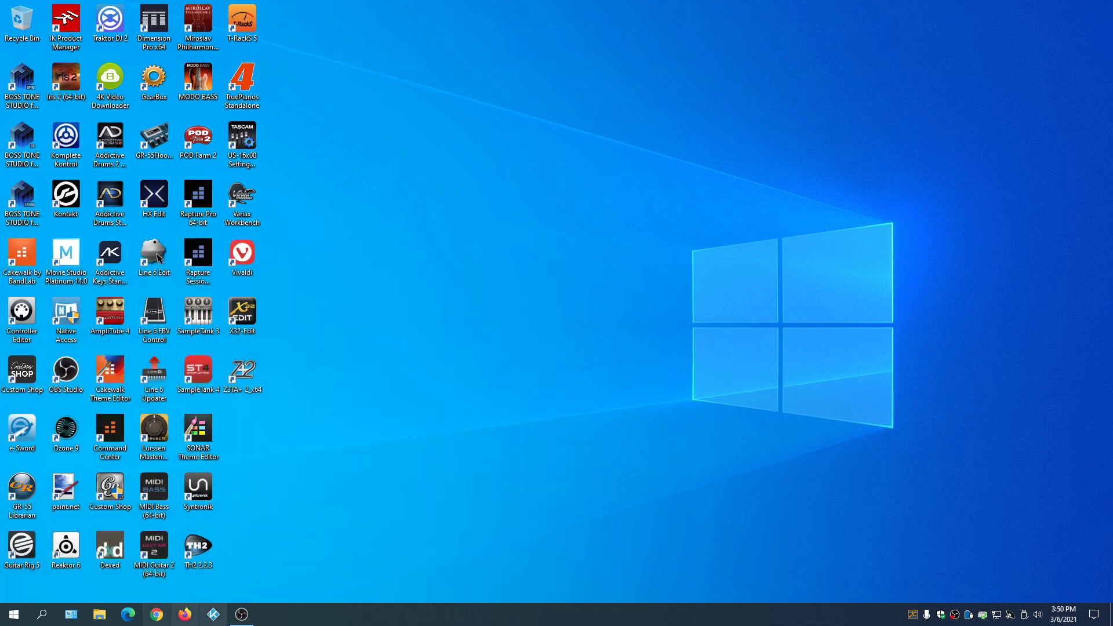
- Open Control Panel, move its window higher on the desktop and look through the items
click(70, 618)
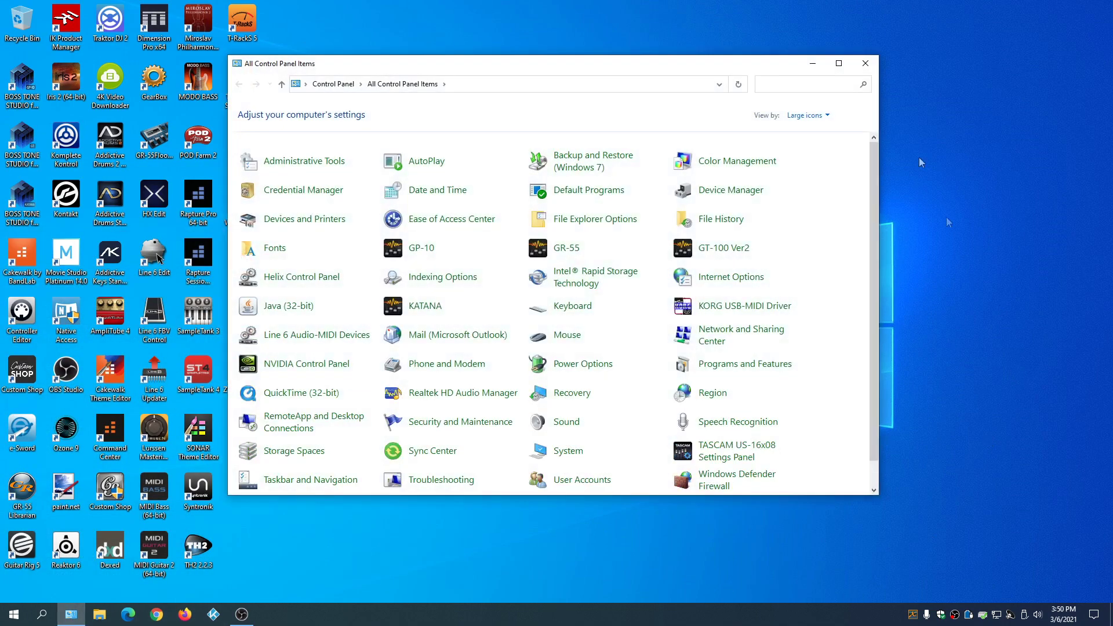
drag(590, 72, 606, 32)
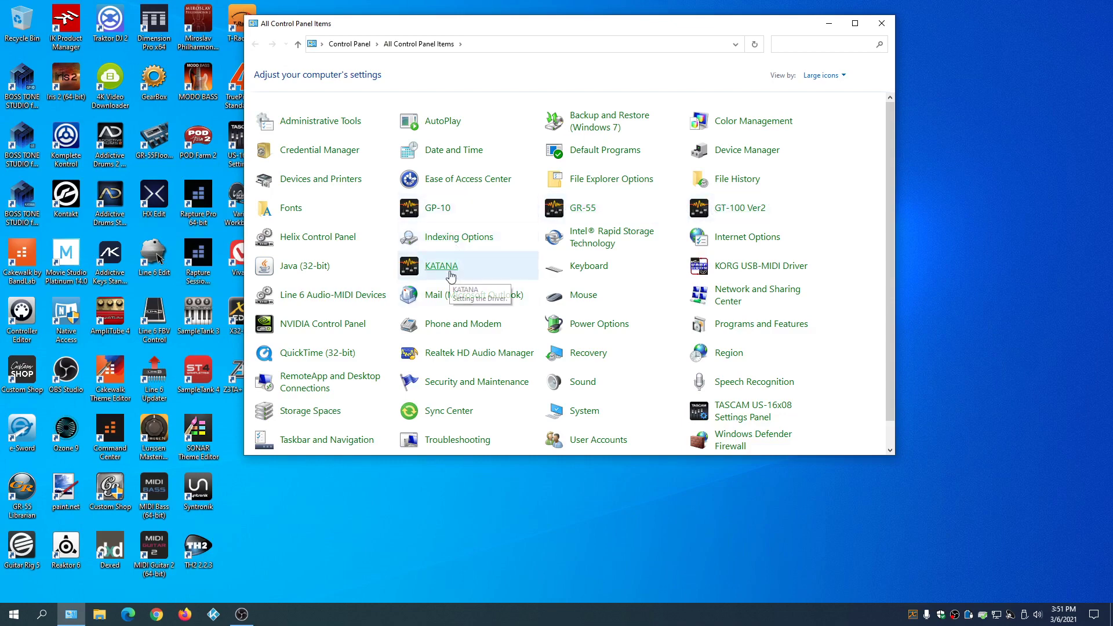
scroll(663, 306, down, 1)
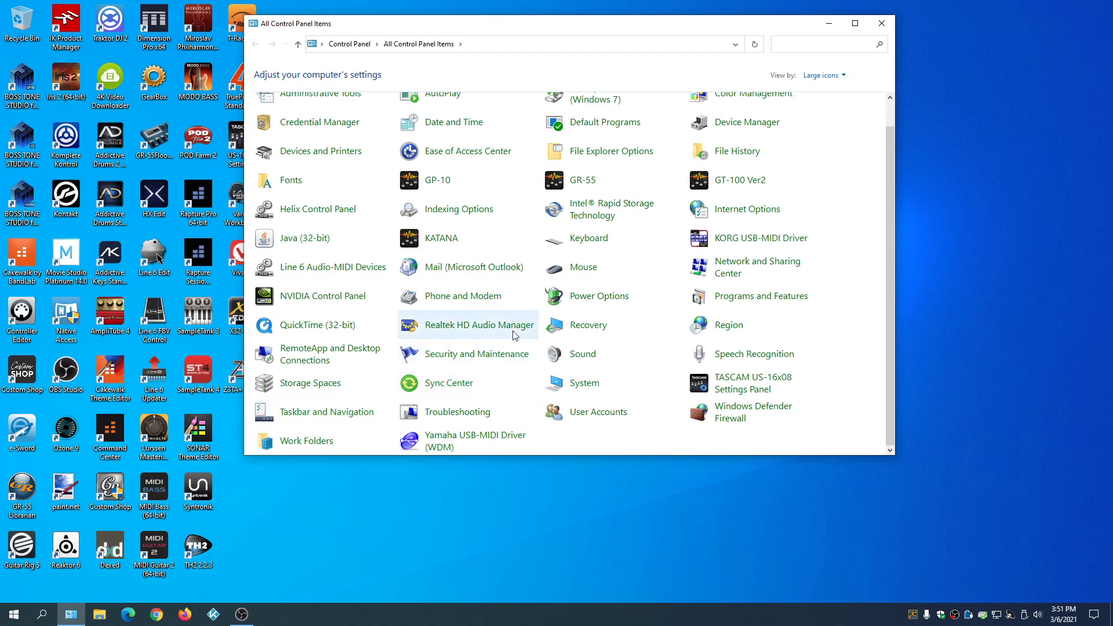
- Check the playback devices in the Sound settings and close the dialog
click(580, 354)
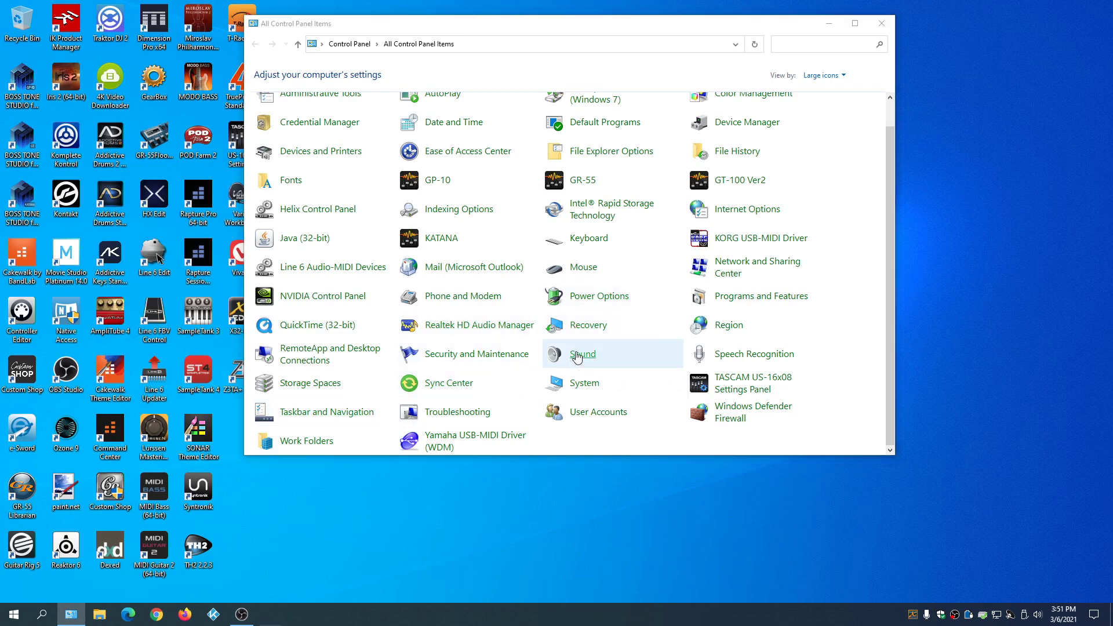
drag(222, 84, 580, 98)
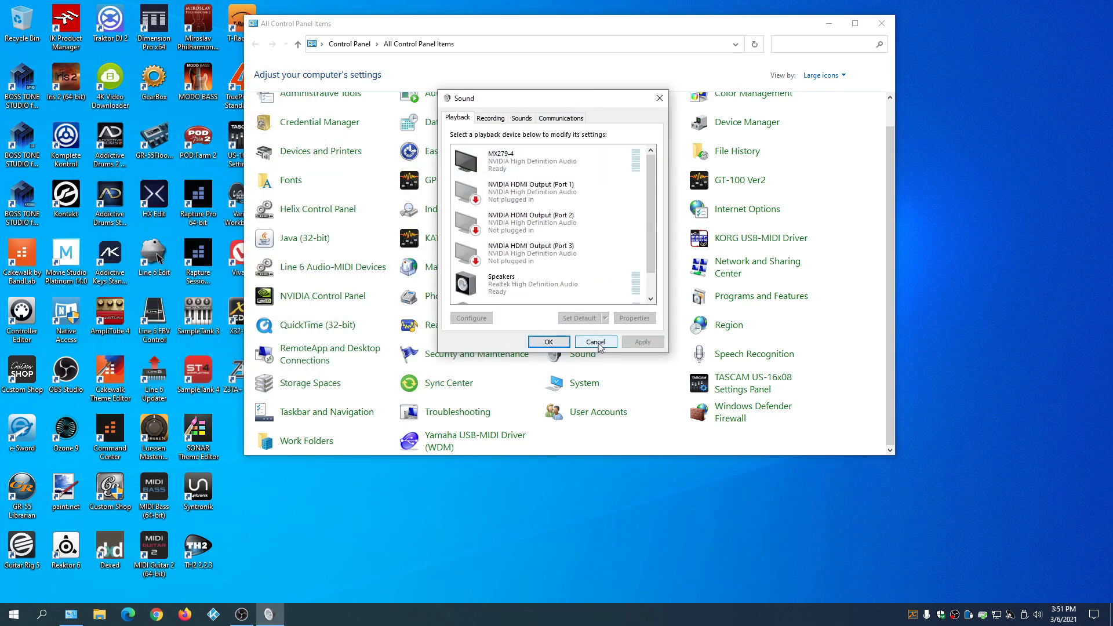
click(547, 345)
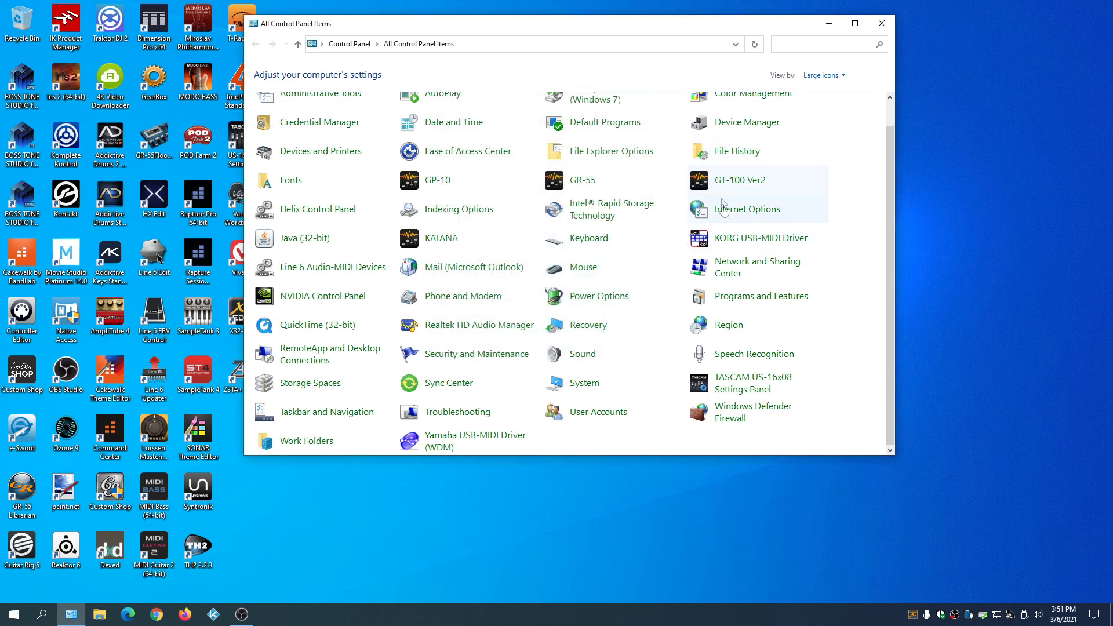
- Uninstall BEHRINGER X-USB USB Audio Driver v4.59.0 through Programs and Features, finish the wizard and close the window
click(720, 297)
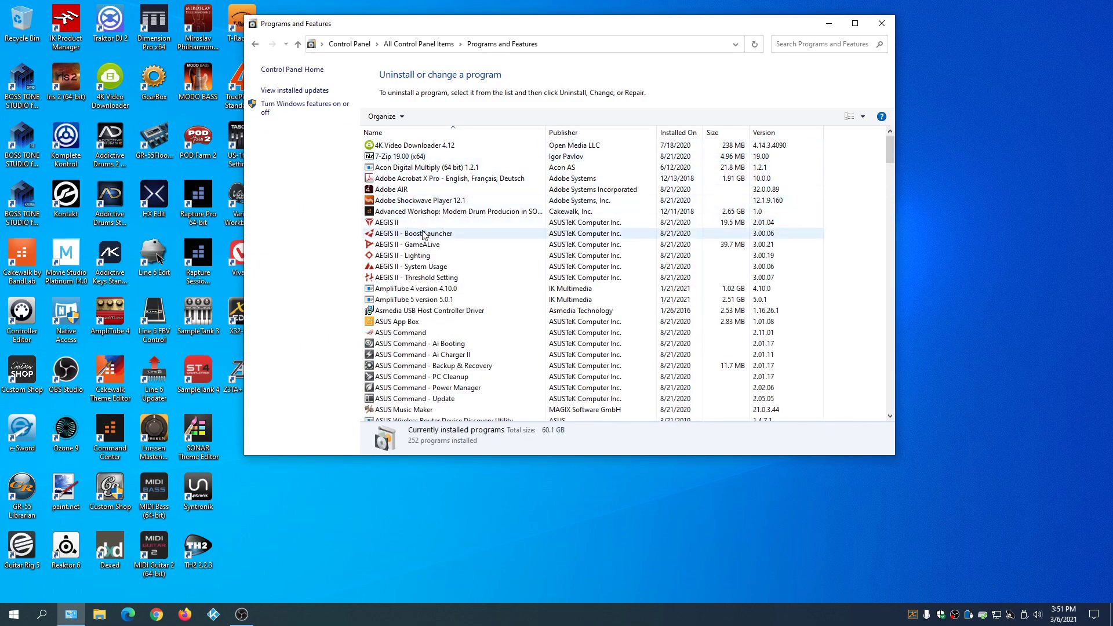
scroll(404, 207, down, 12)
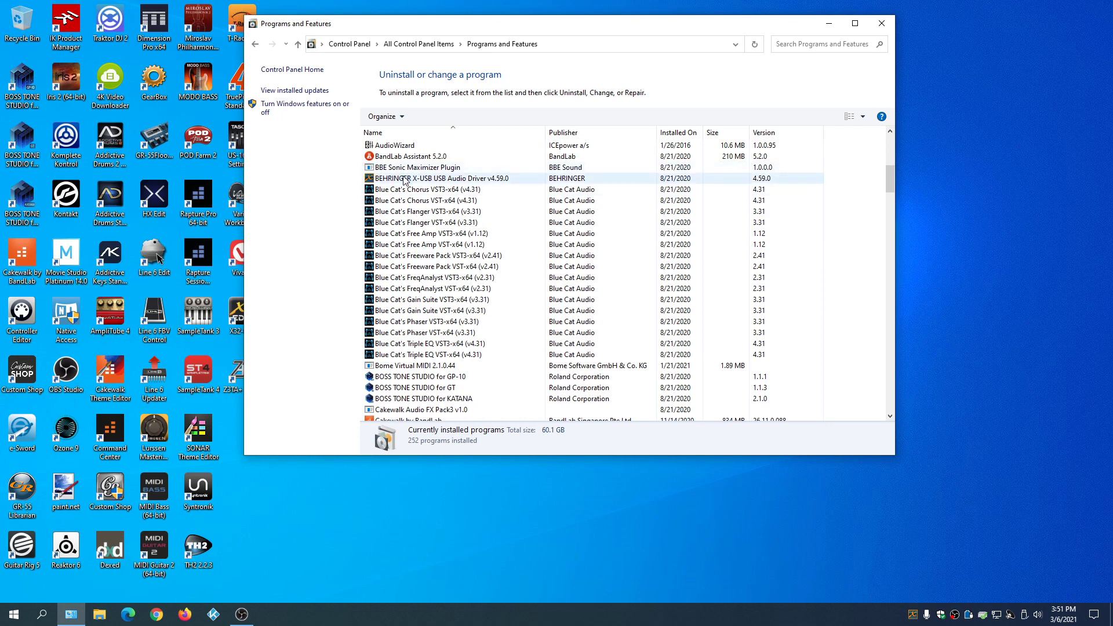
click(404, 180)
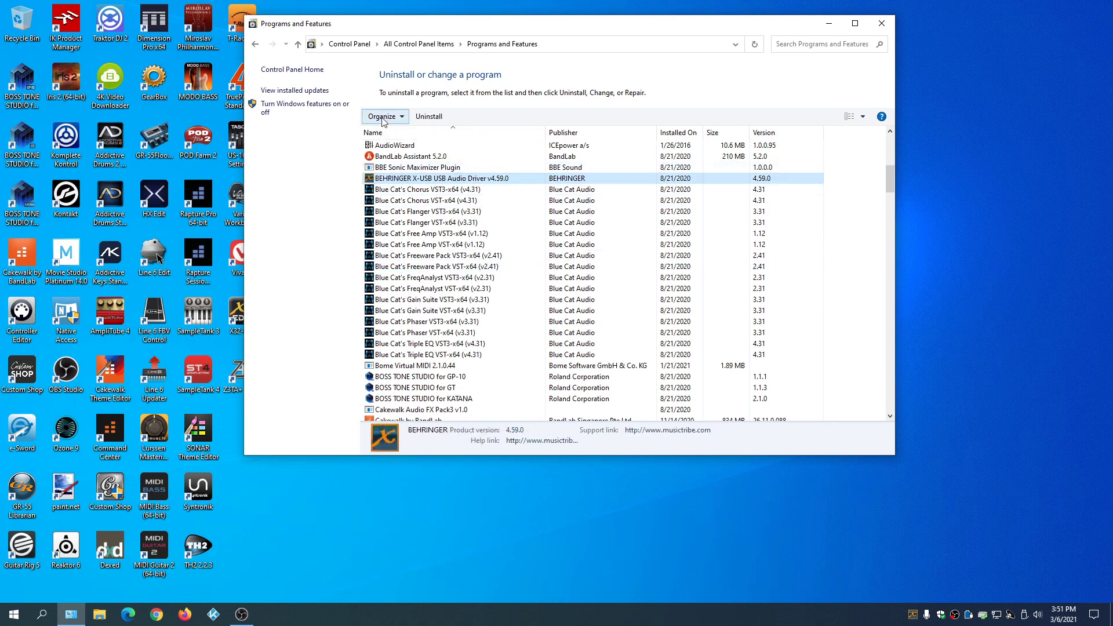
click(430, 118)
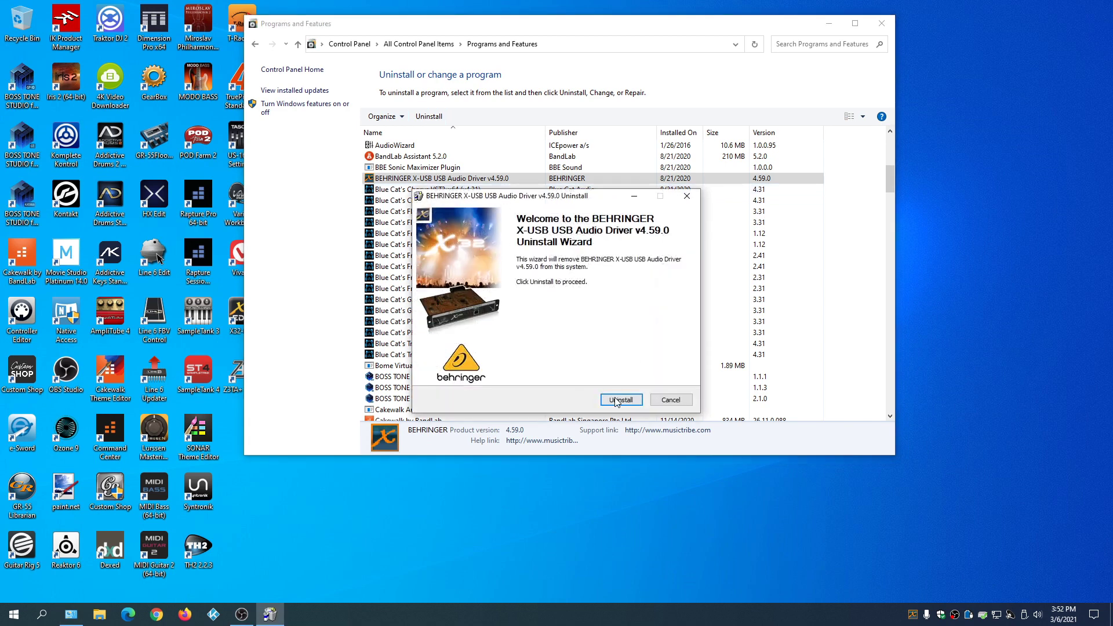
click(617, 401)
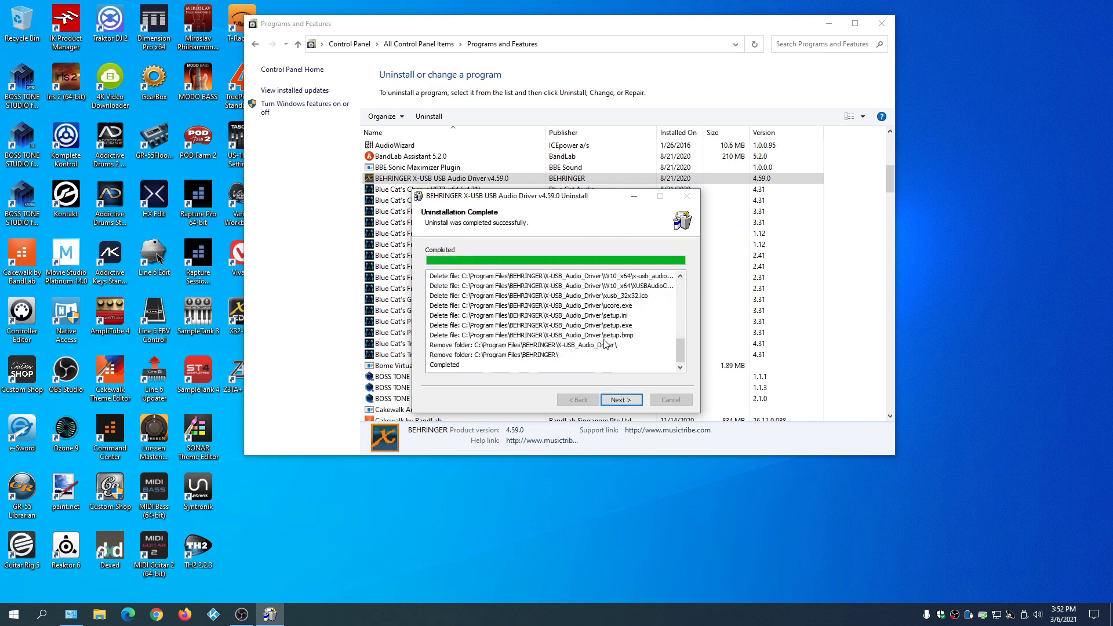
click(618, 404)
click(619, 400)
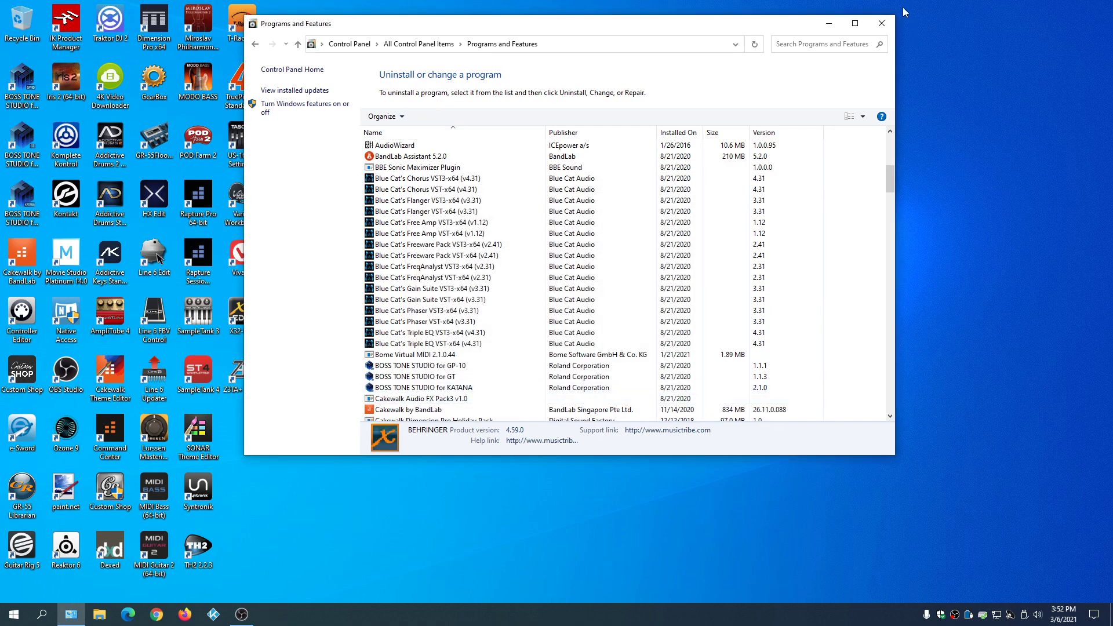
click(876, 29)
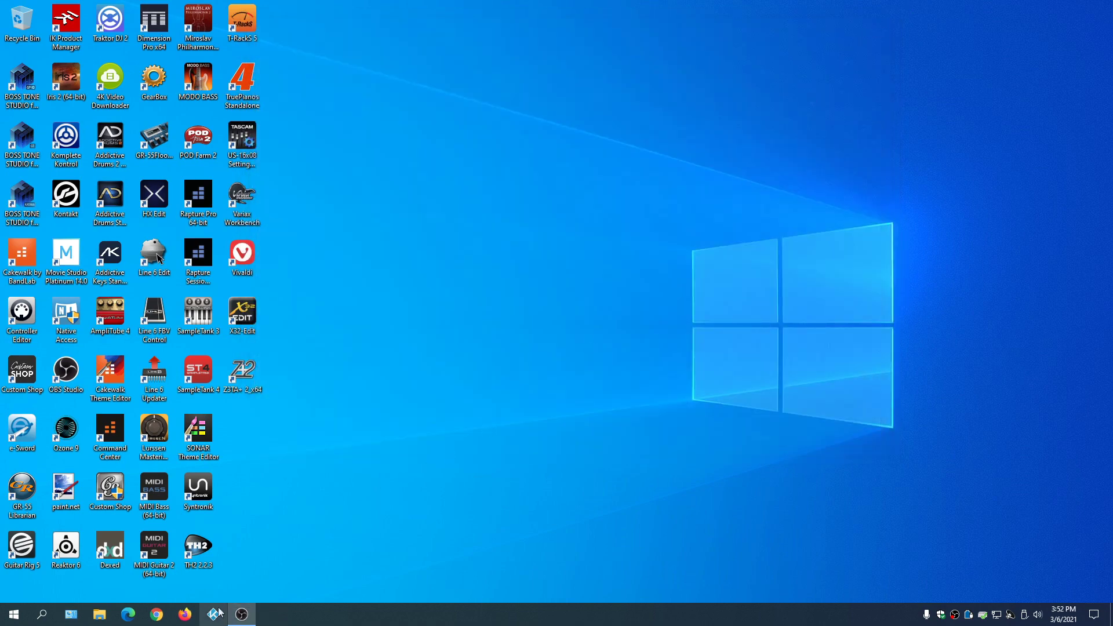
- Switch to Firefox, search the web for Behringer and open the Download Center on the Behringer website
click(185, 614)
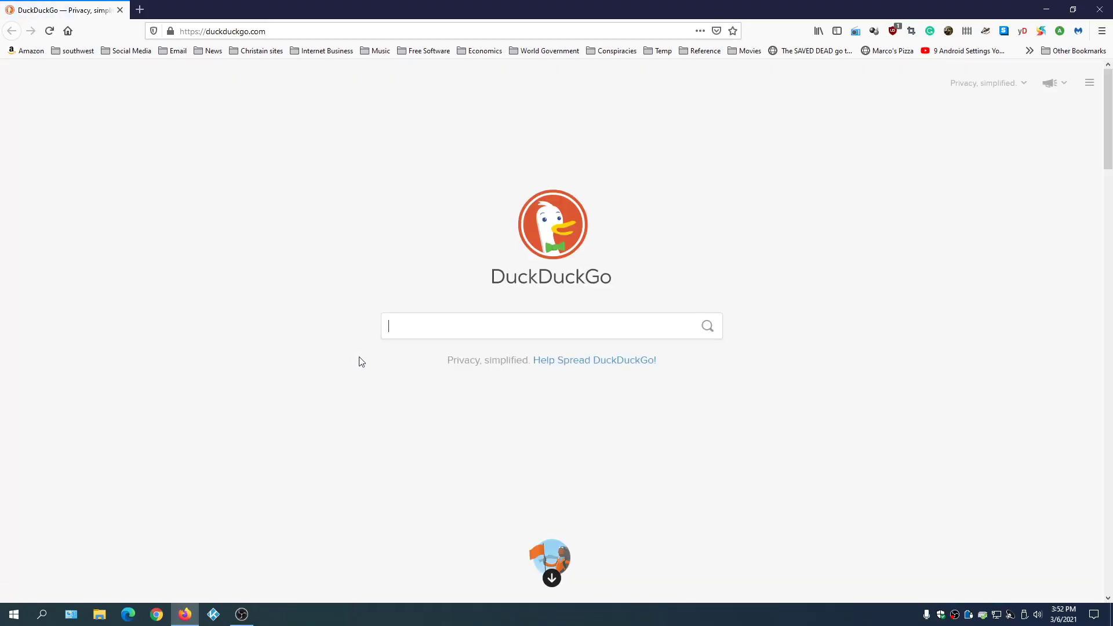
text(Beh)
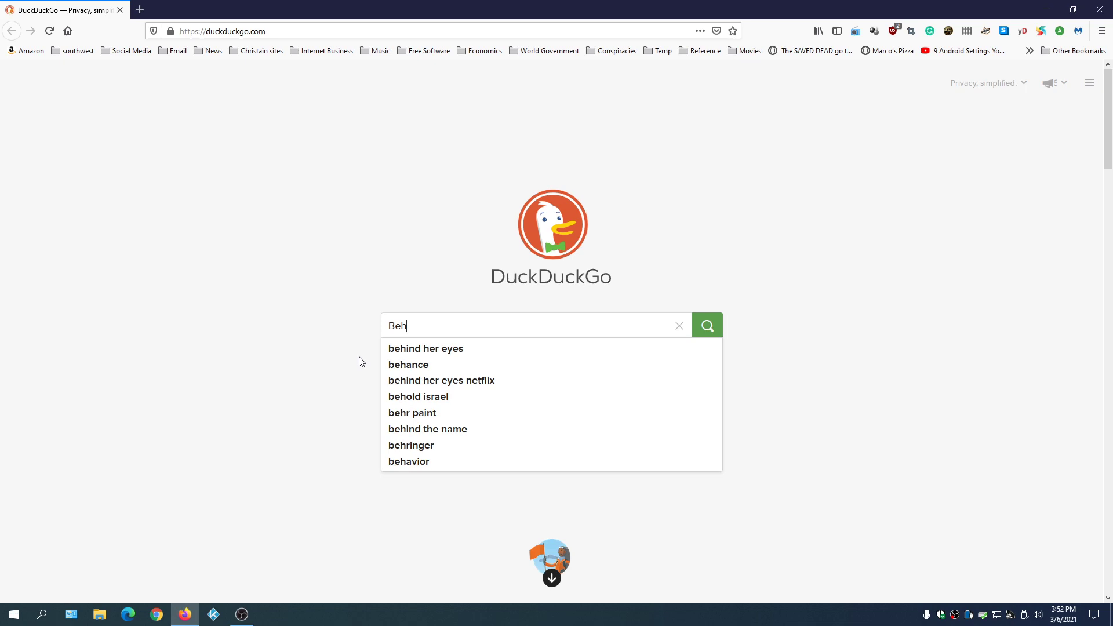
text(ringer)
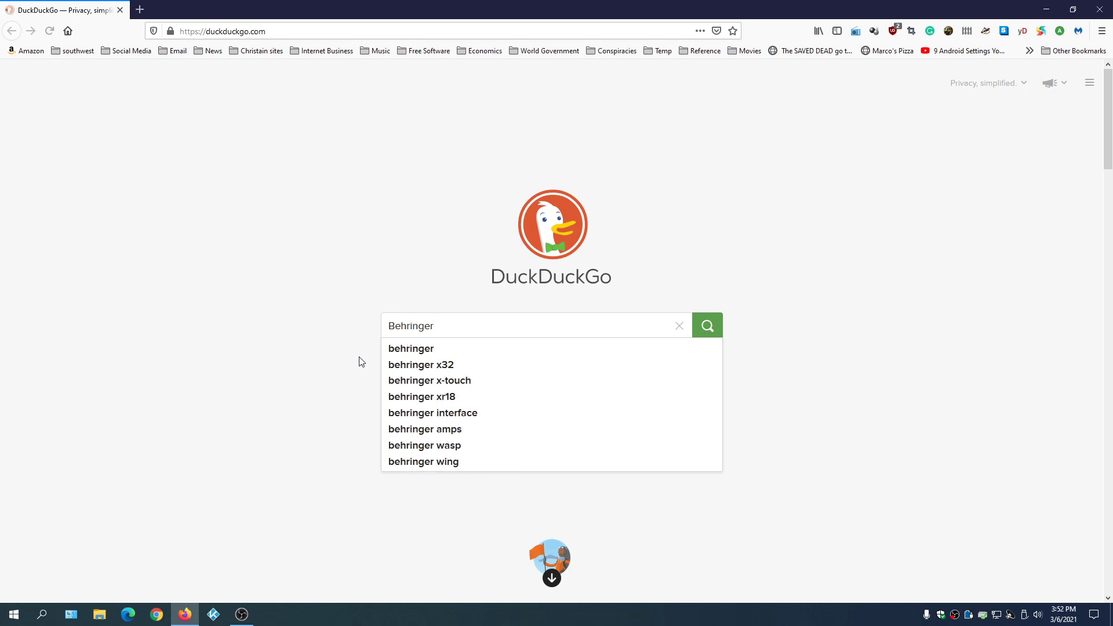
key(Return)
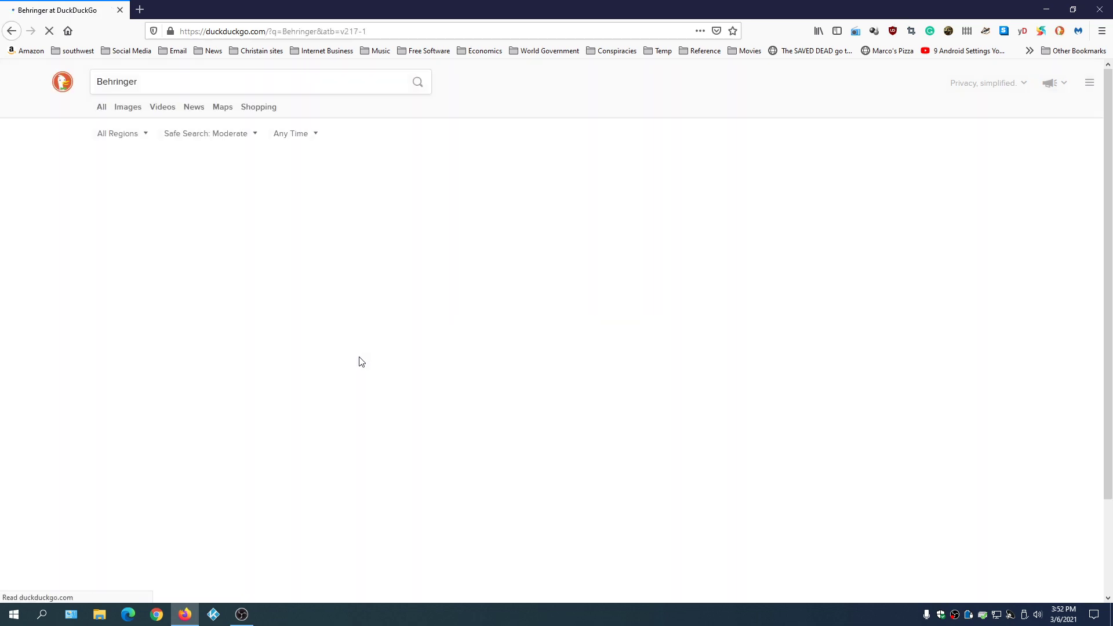
click(120, 167)
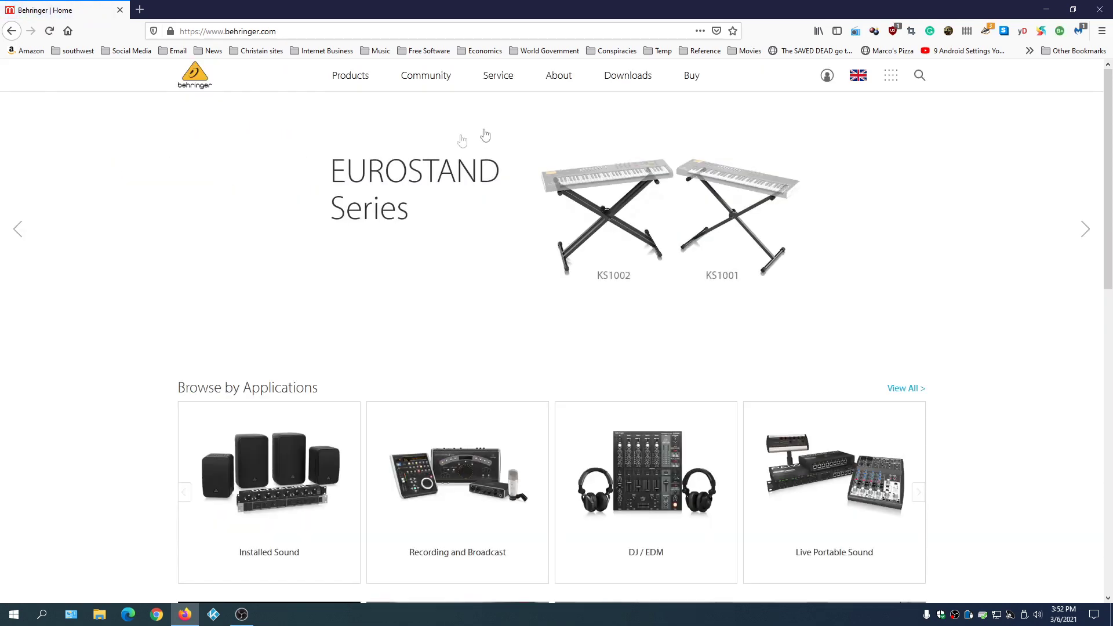
click(620, 77)
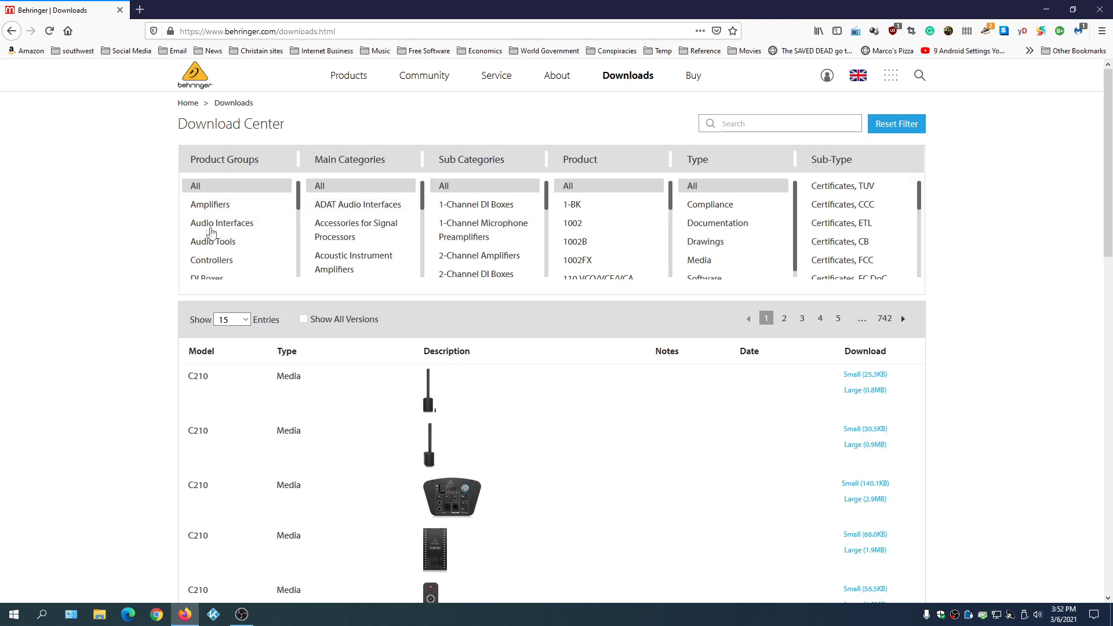
- Filter the Download Center to product group Mixing Consoles, main category Digital Mixers and product X-LIVE
scroll(214, 232, down, 5)
scroll(215, 231, down, 3)
click(222, 205)
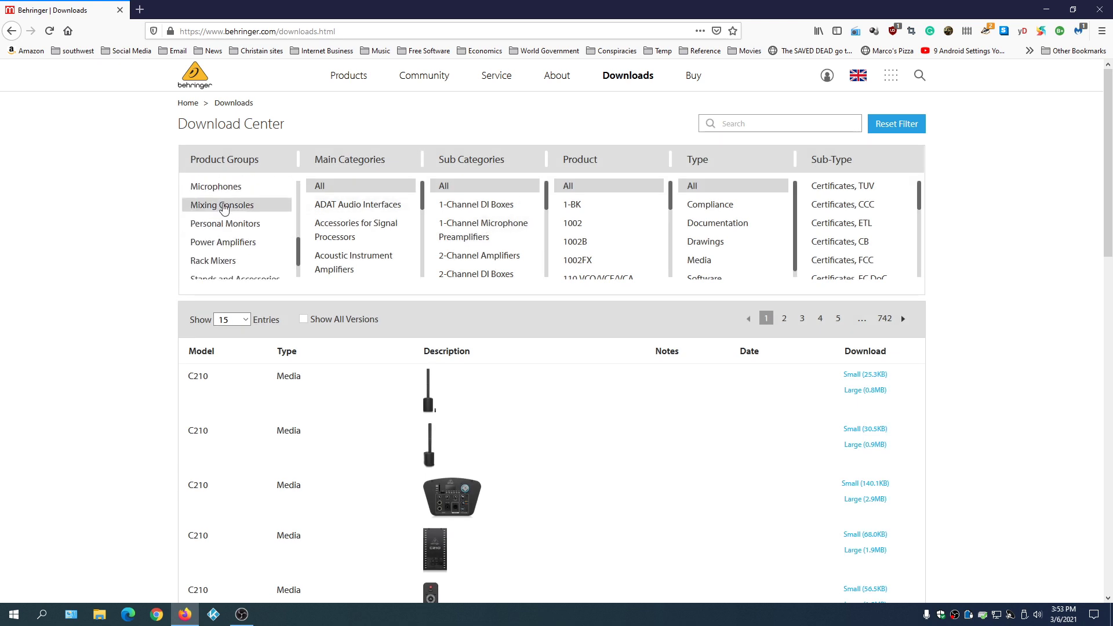
click(333, 222)
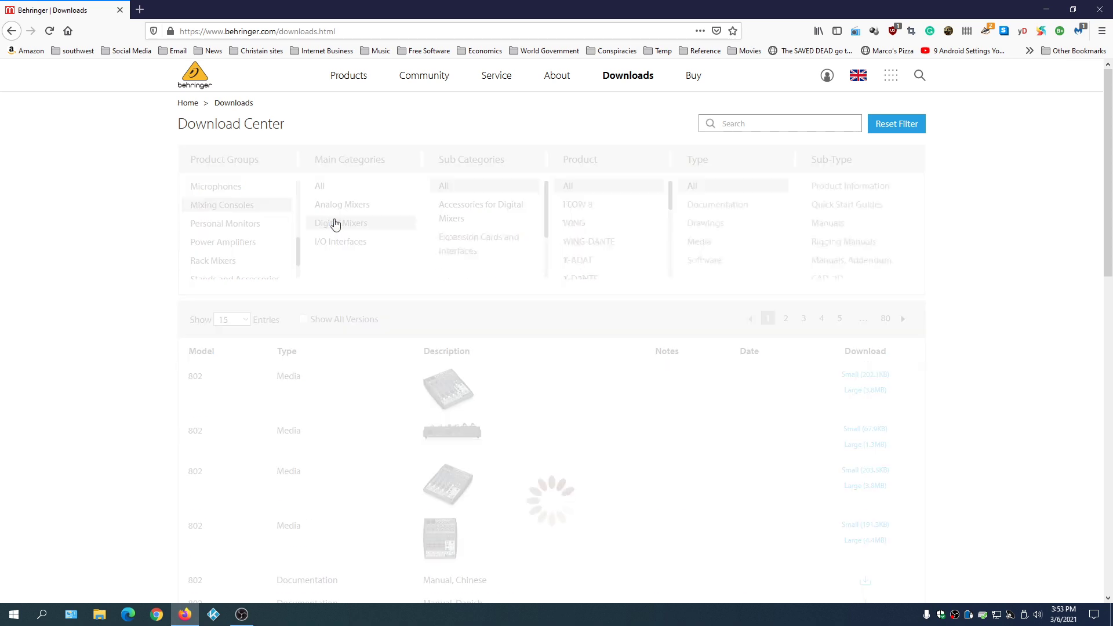
scroll(574, 226, down, 5)
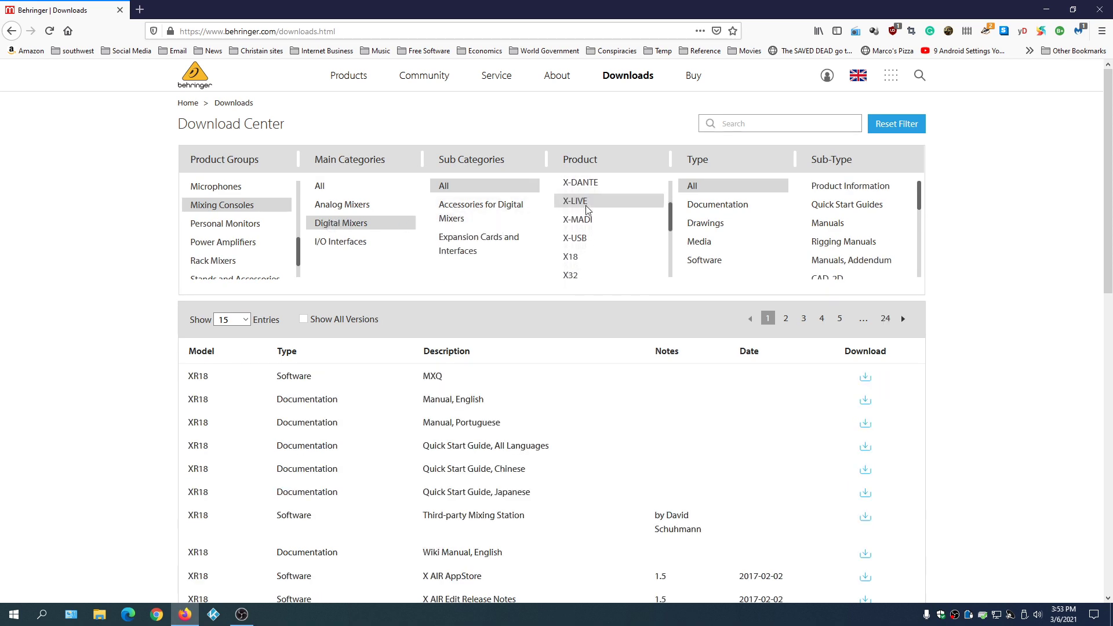
scroll(576, 226, up, 2)
click(576, 228)
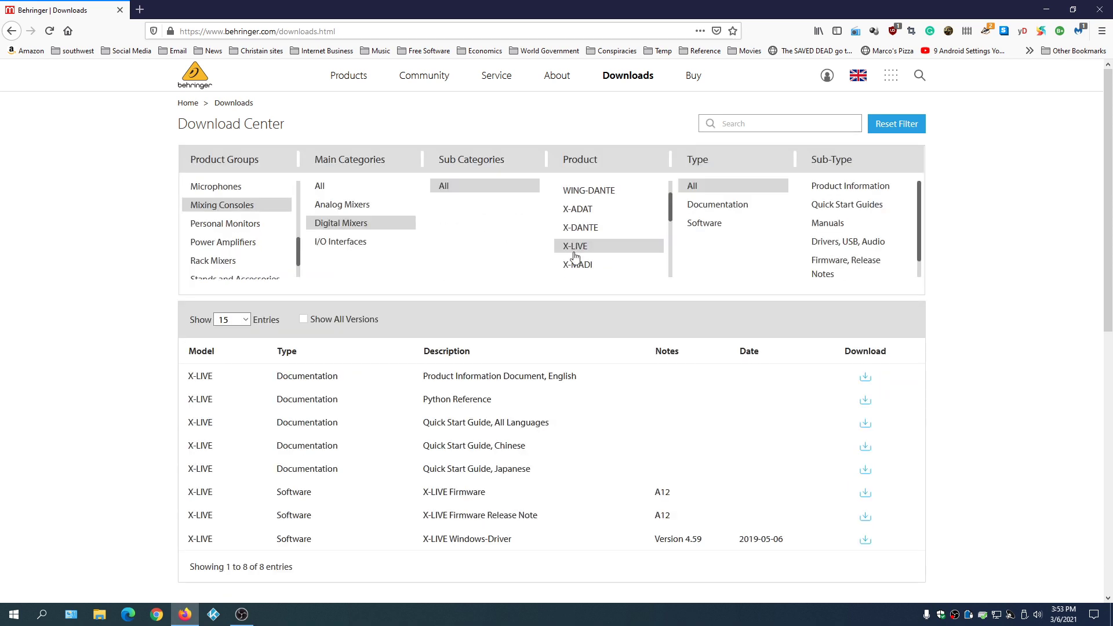
- Download the X-LIVE Firmware A12 and save X-LIVE_Firmware_A12.zip in the Downloads folder
scroll(698, 452, down, 2)
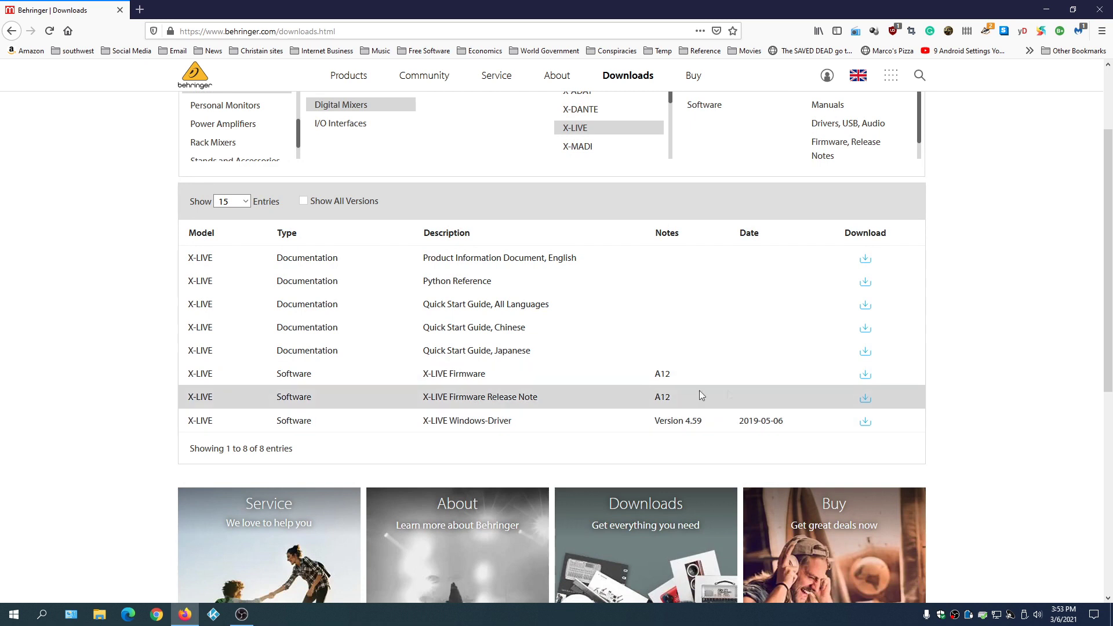
click(865, 375)
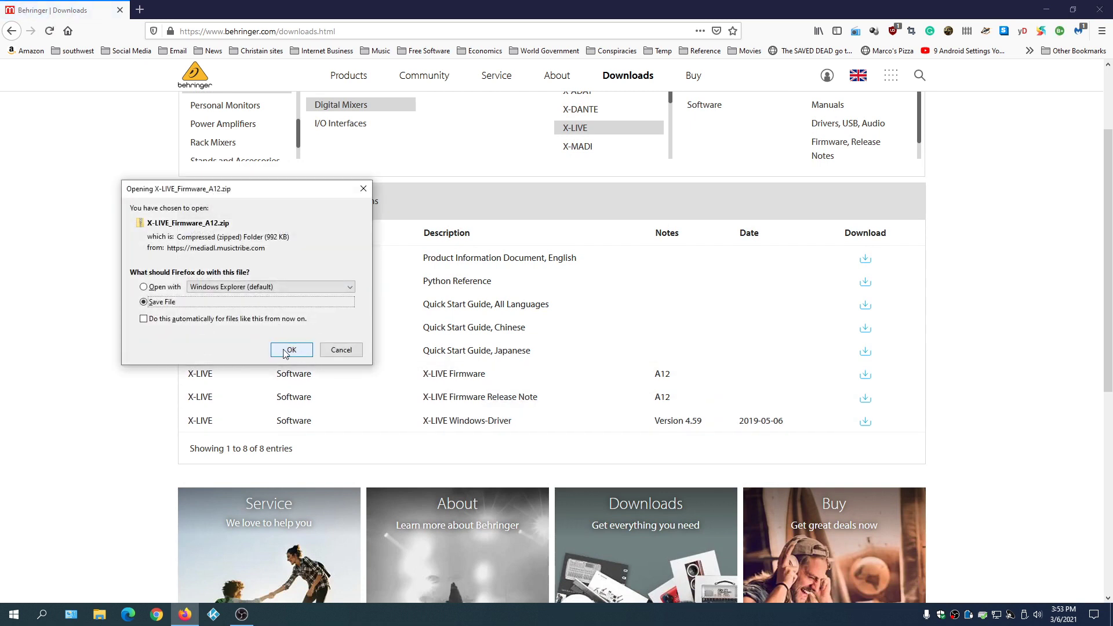
click(291, 350)
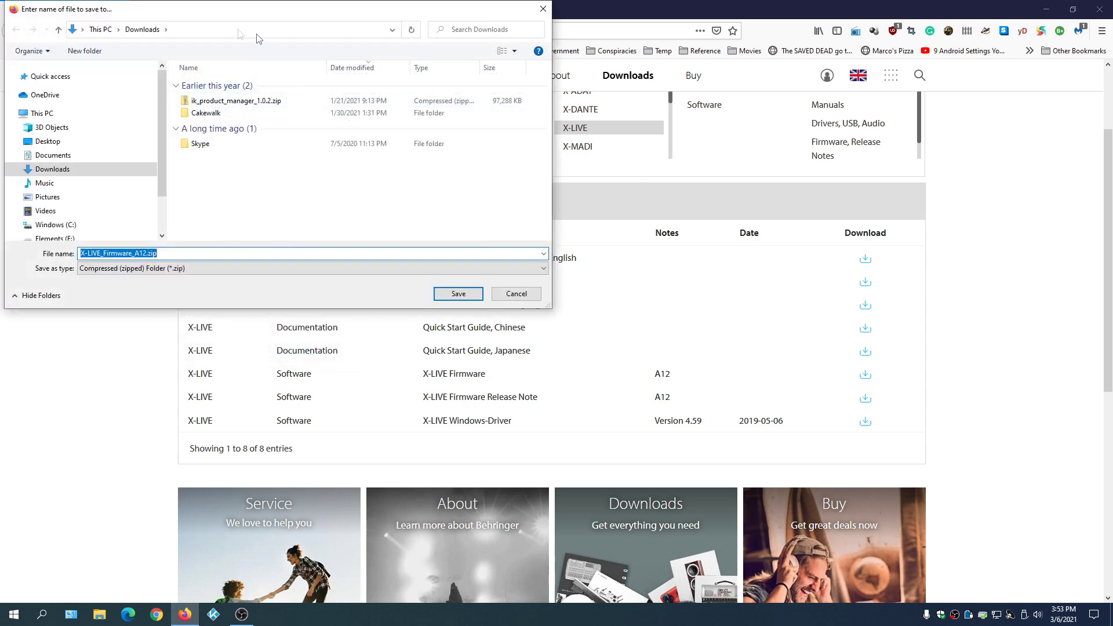
click(460, 294)
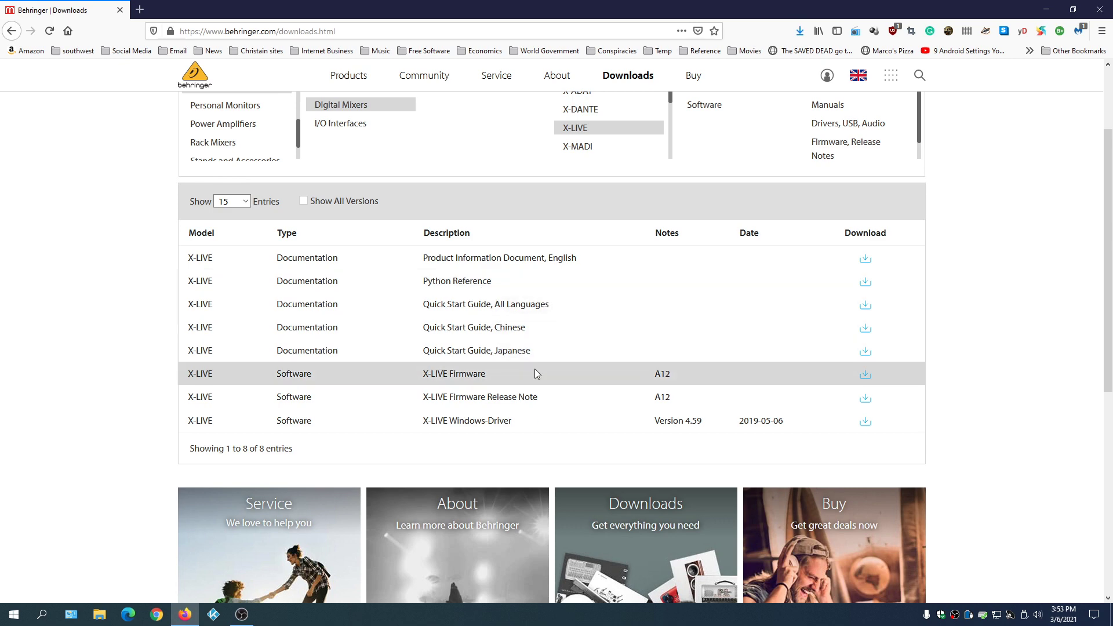
- Download the X-LIVE Windows-Driver version 4.59 and save BEHRINGER_X-LIVE_DriverSetup_v4.59.0.zip in the Downloads folder
click(865, 422)
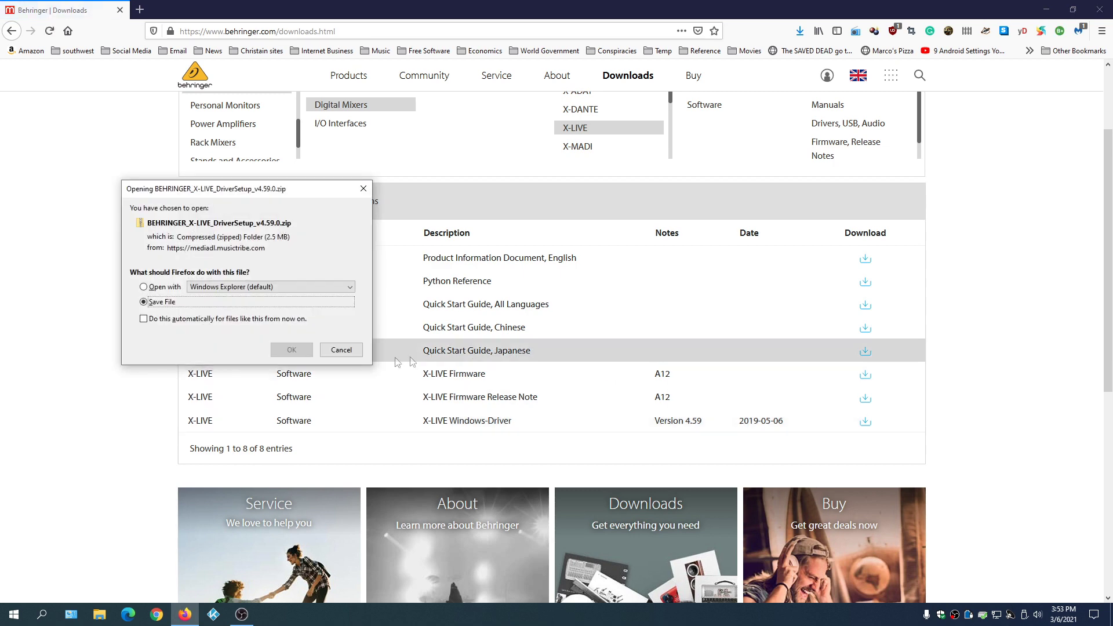
click(292, 351)
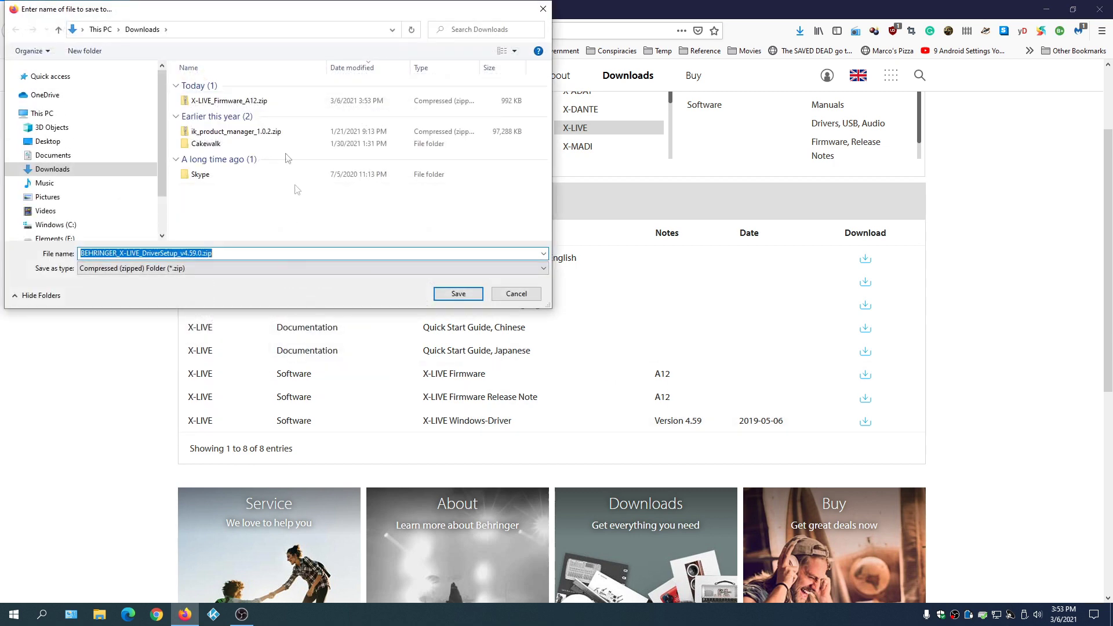
click(458, 294)
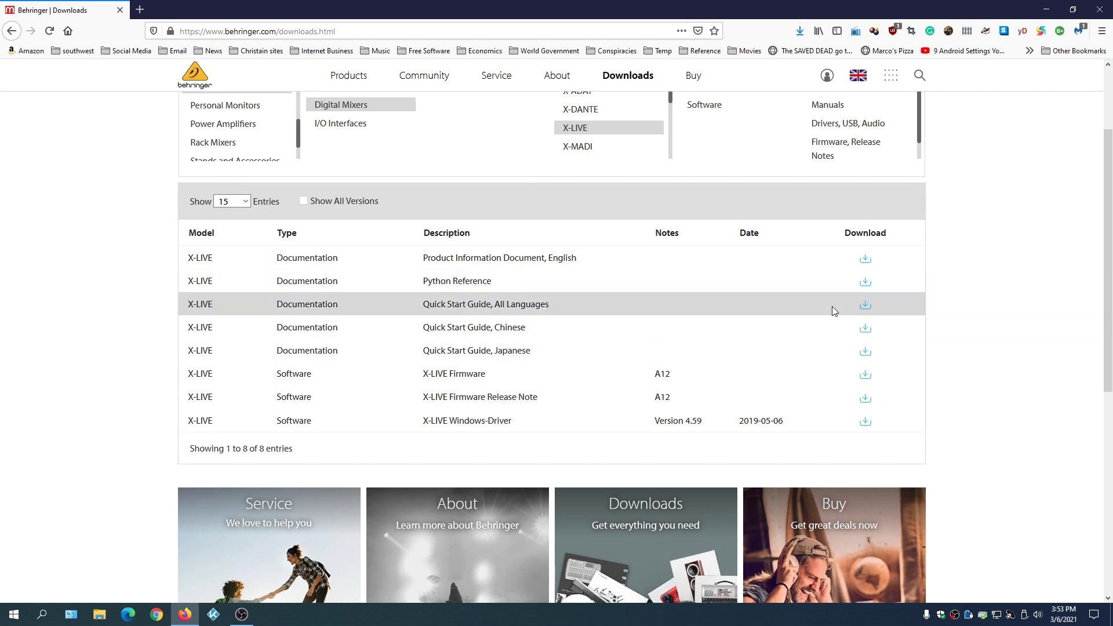
- Open the X-LIVE Quick Start Guide, All Languages, save it as 8850132893726.pdf in Downloads and close the guide
click(865, 306)
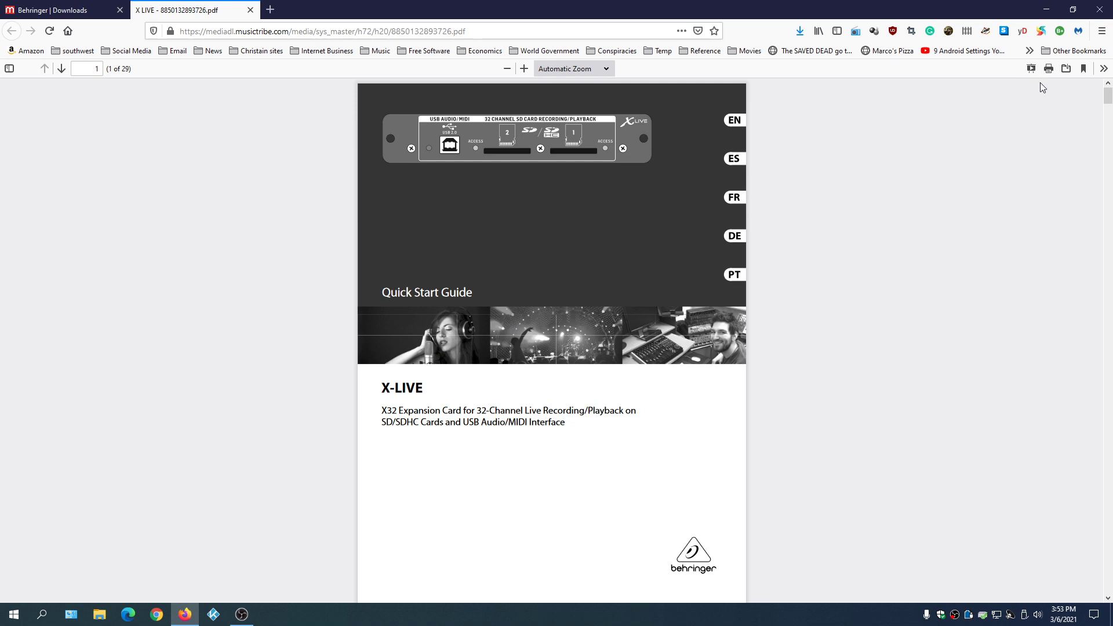
click(1066, 69)
click(291, 350)
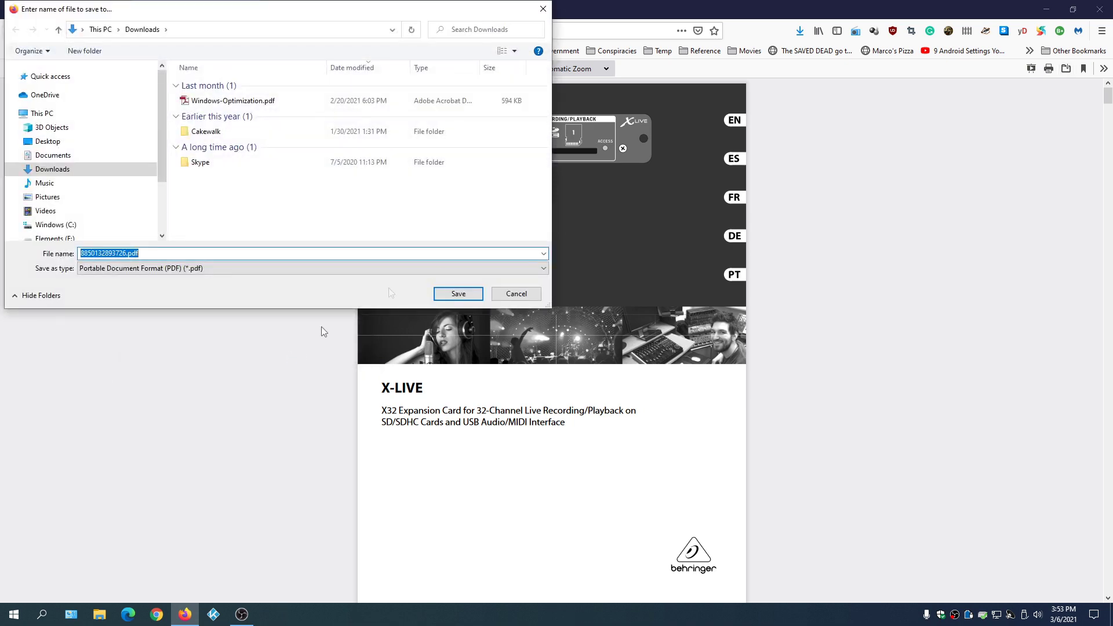
click(457, 294)
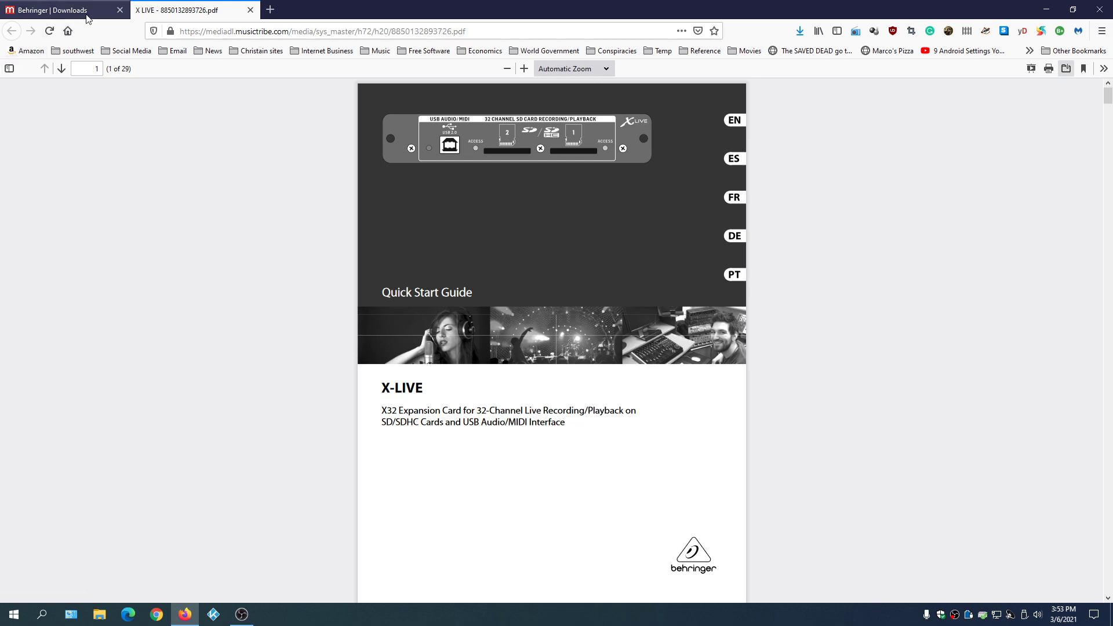
click(250, 10)
- Switch the Download Center's product filter to X32 PRODUCER
scroll(525, 304, up, 2)
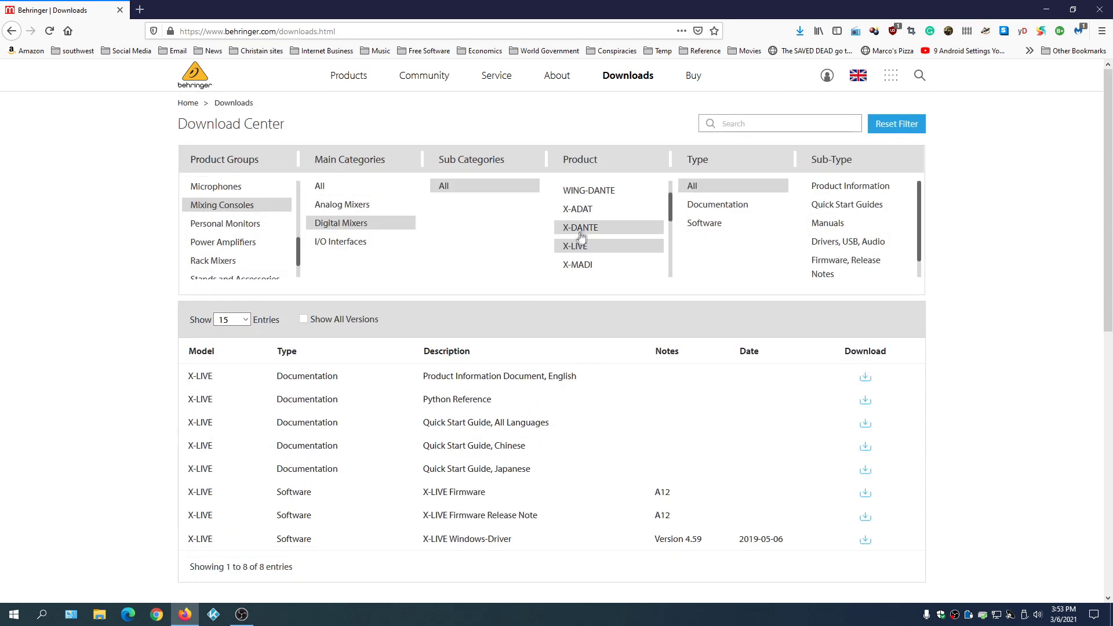
scroll(585, 243, down, 4)
scroll(594, 259, up, 1)
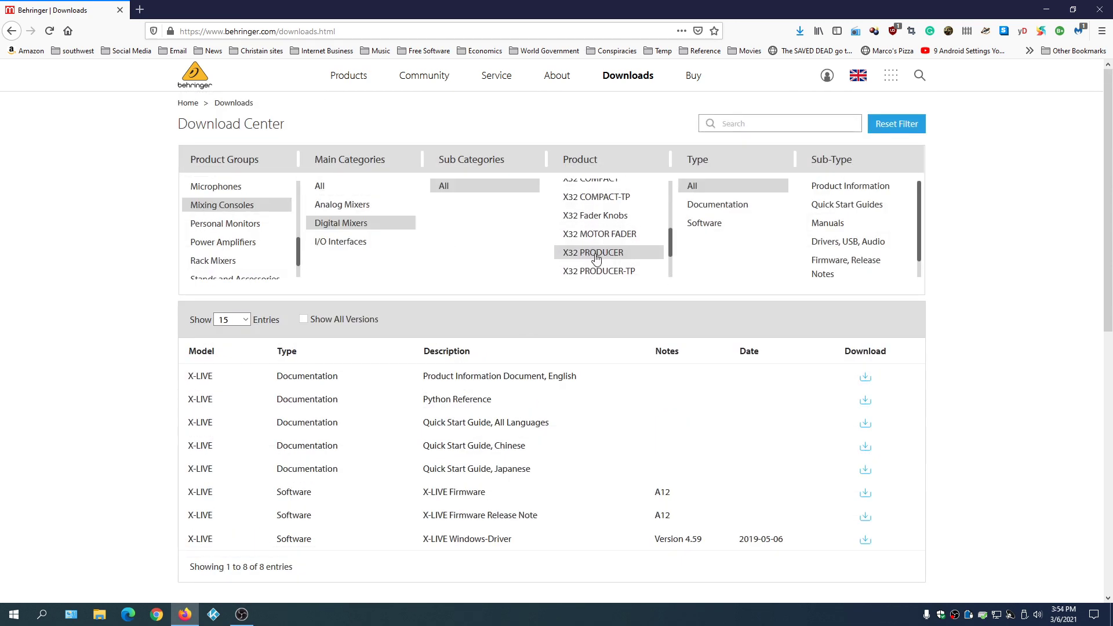
click(597, 256)
scroll(595, 279, down, 3)
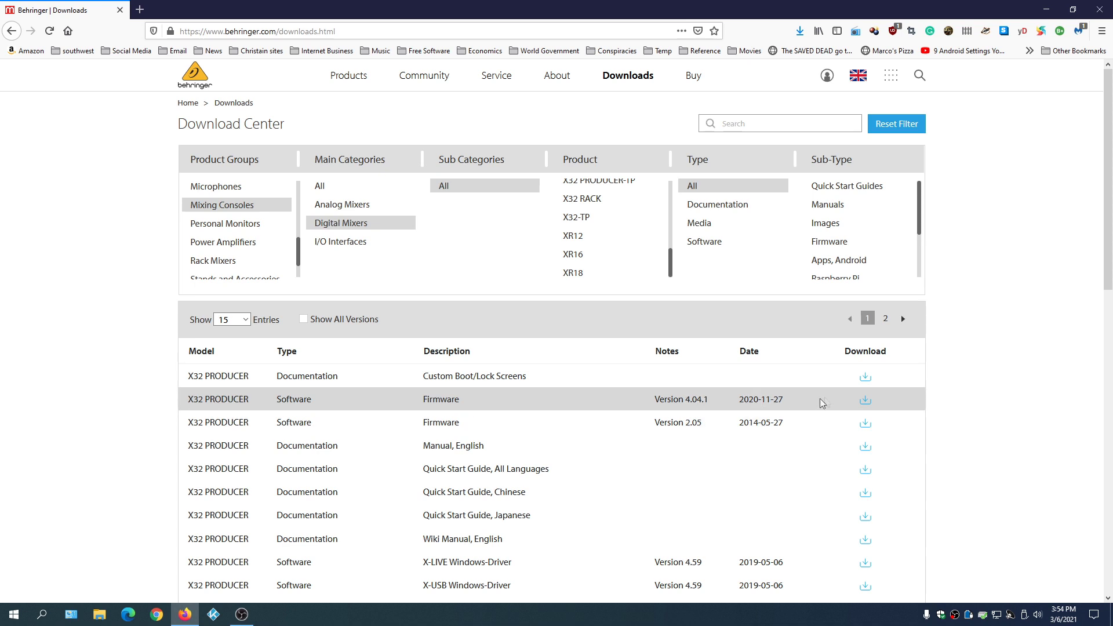
- Download the X32 PRODUCER firmware version 4.04.1 and save X32_Firmware_4.04.1.zip in the Downloads folder
click(865, 404)
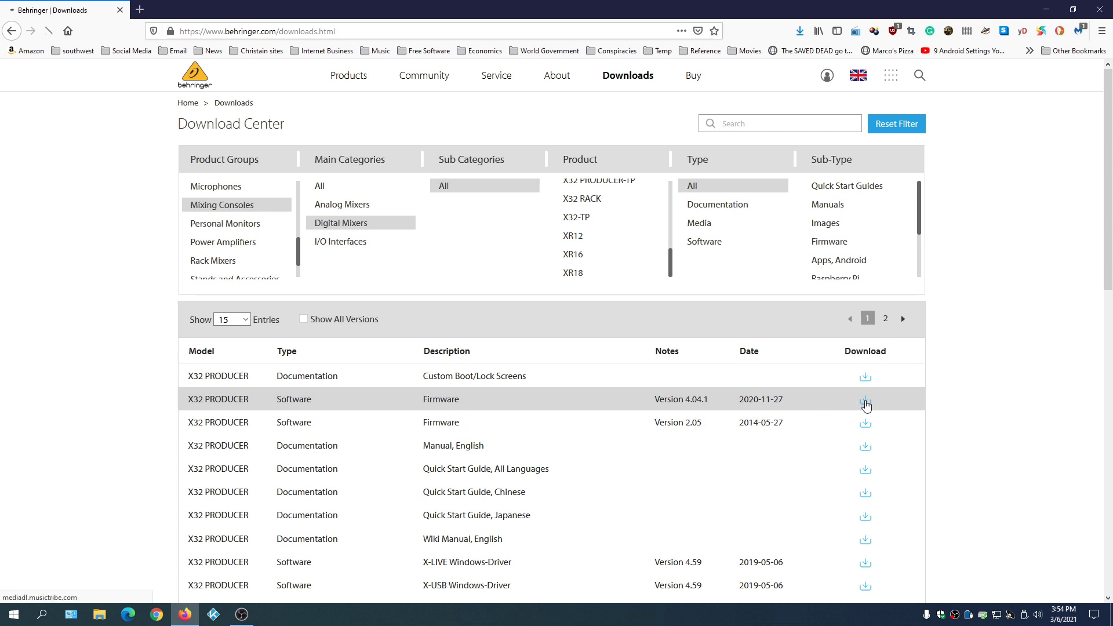
click(144, 289)
click(143, 303)
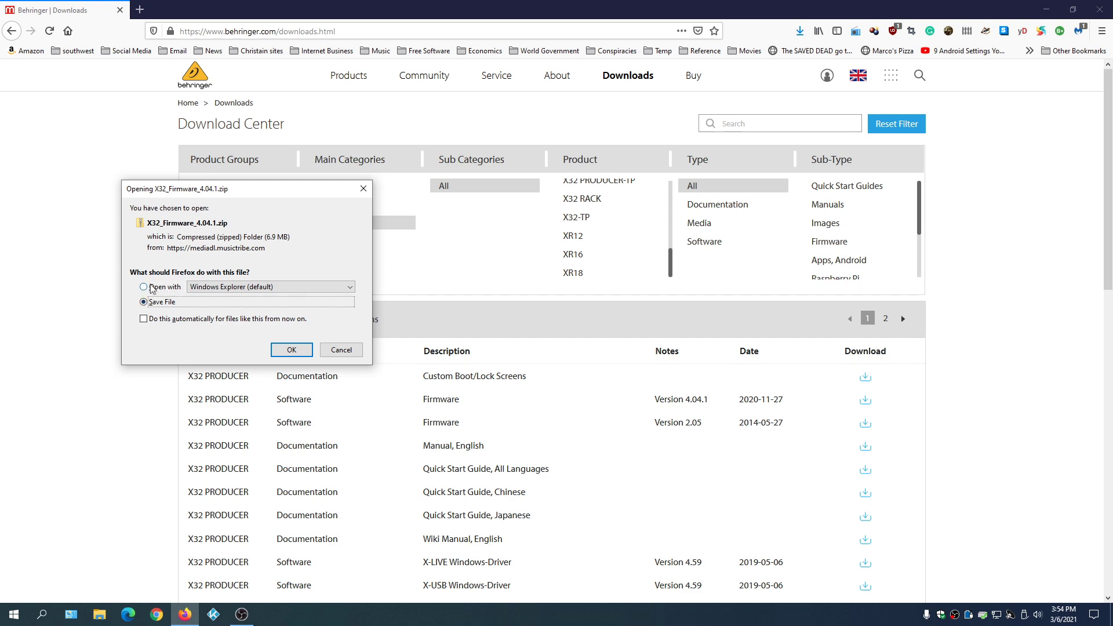
click(297, 353)
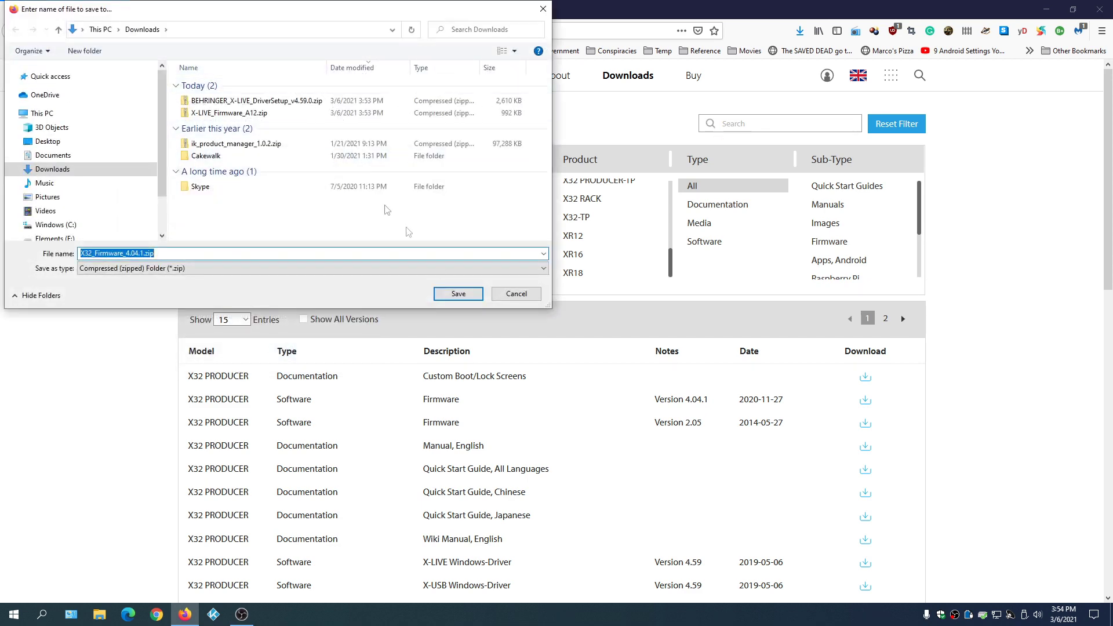
click(452, 294)
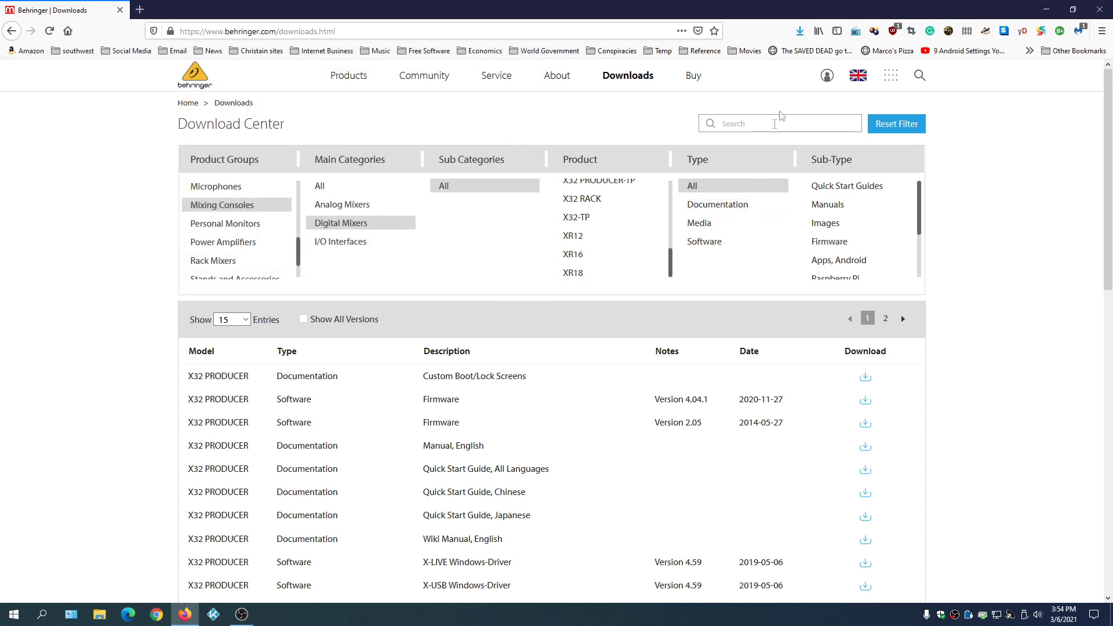
- Check the browser's list of recent downloads and close Firefox
click(800, 33)
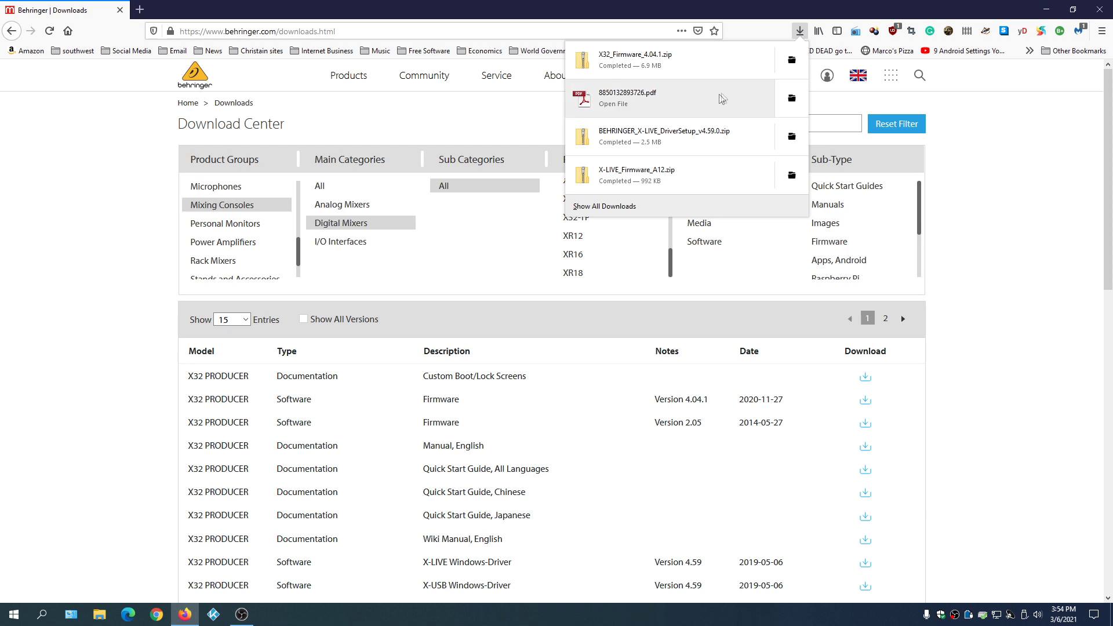
click(1050, 250)
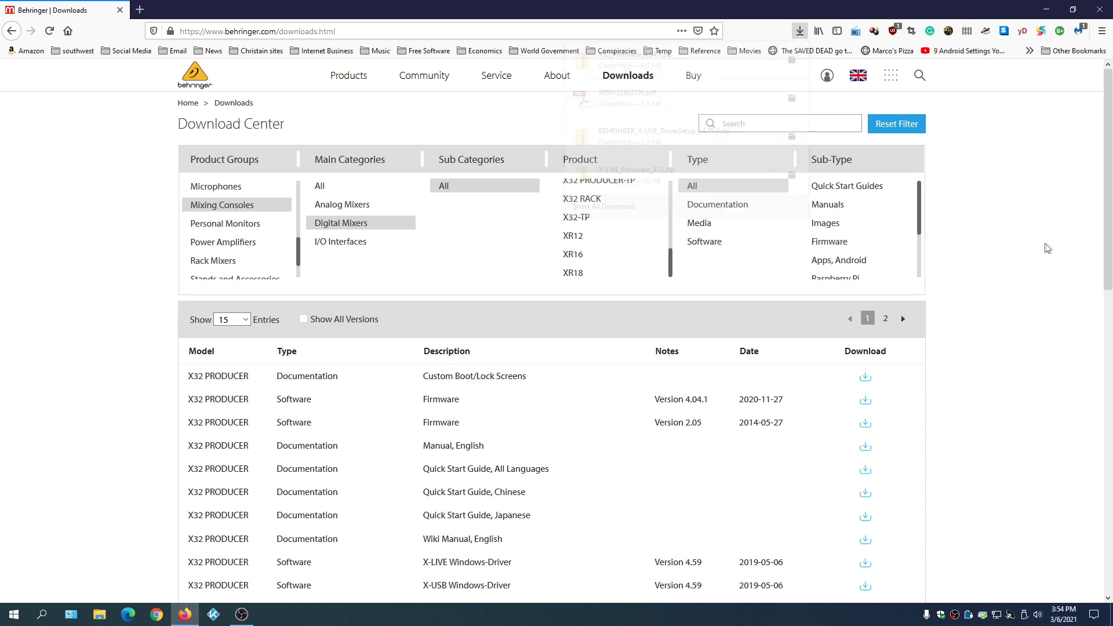
click(1103, 15)
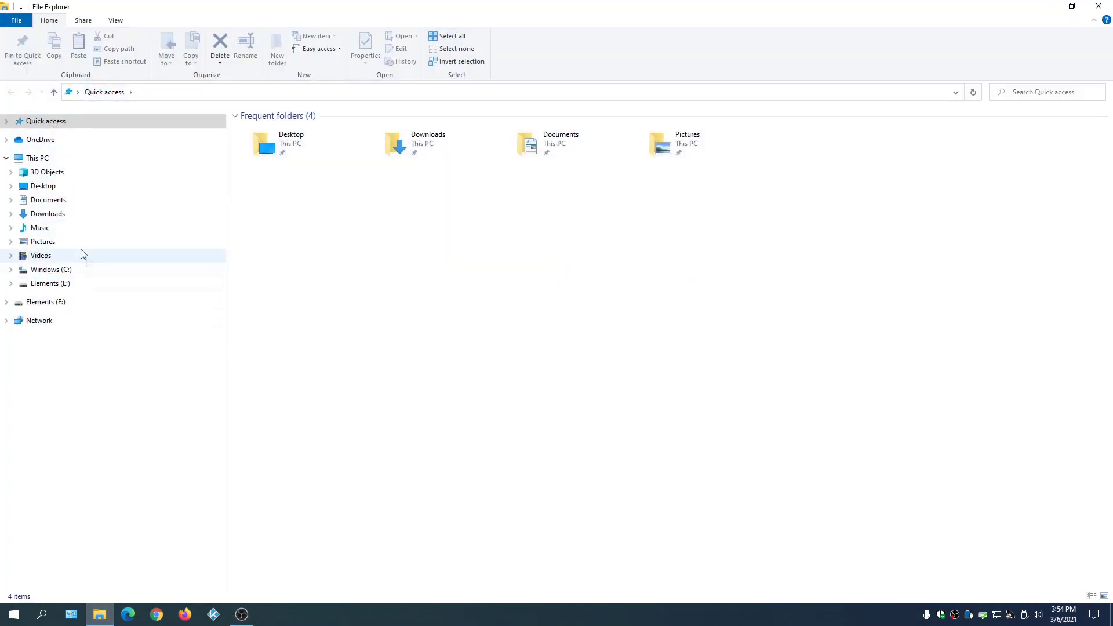
- Open the Downloads folder in File Explorer and extract X-LIVE_Firmware_A12.zip to its default folder without showing the extracted files
click(55, 216)
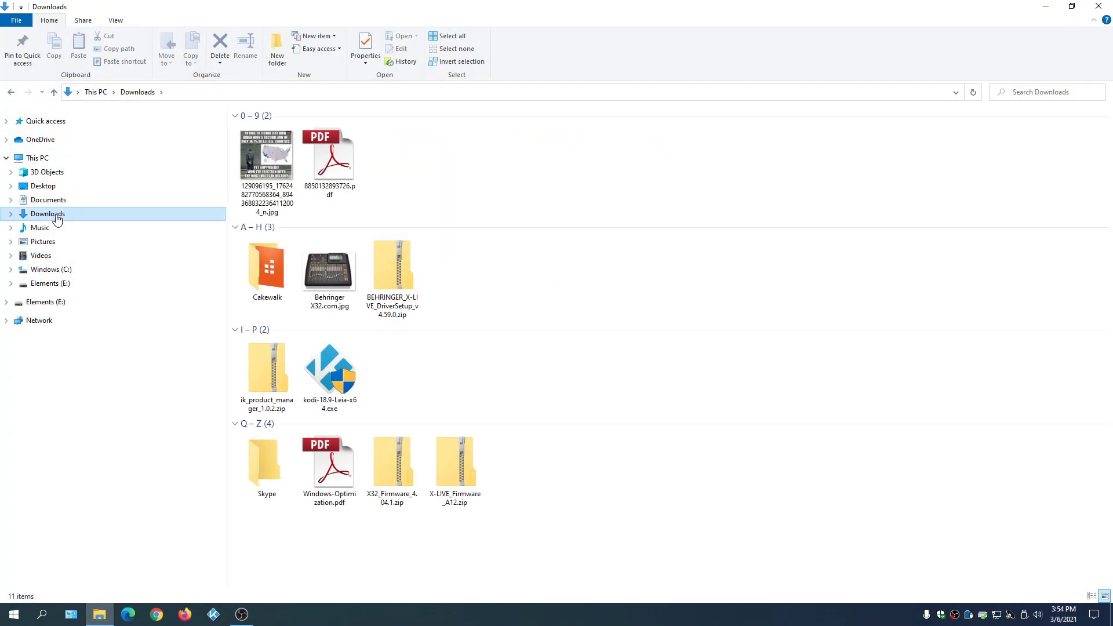
right_click(458, 471)
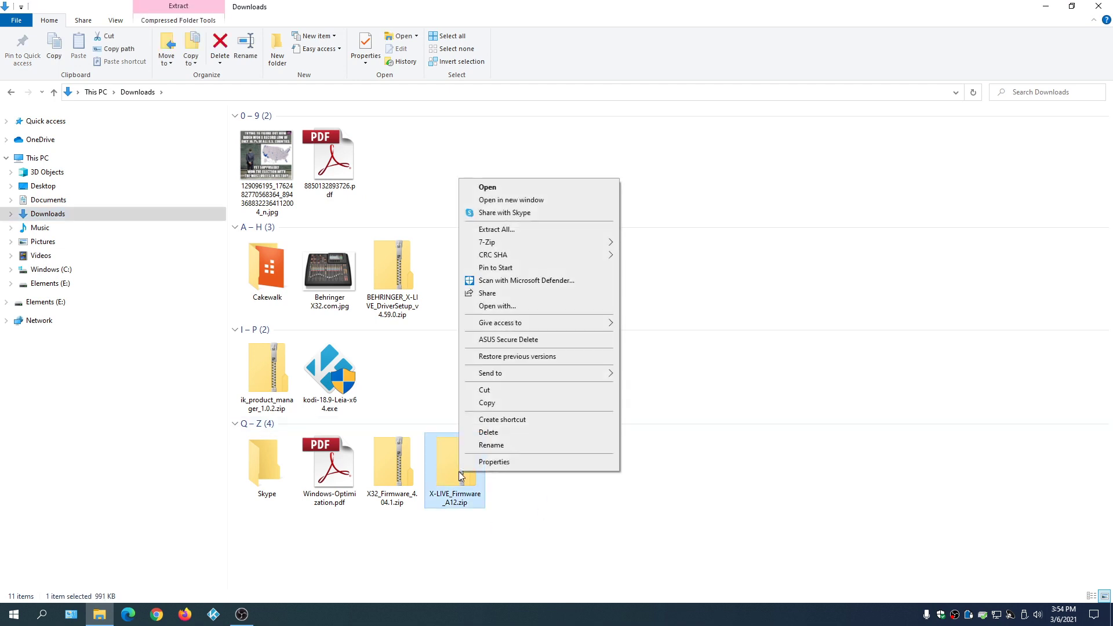
click(498, 229)
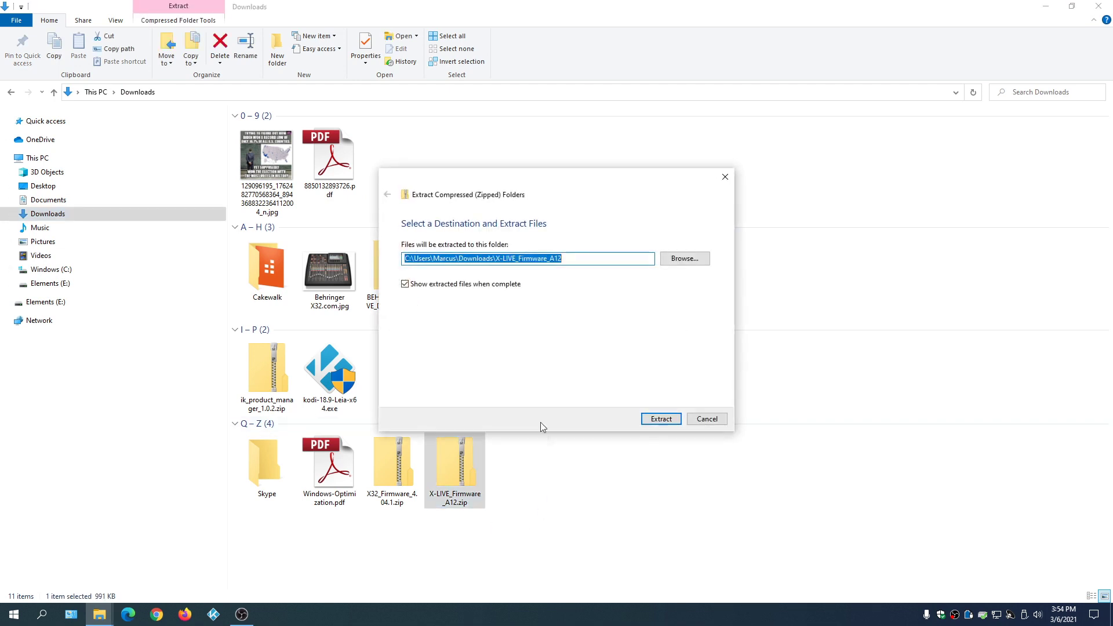
click(405, 284)
click(655, 419)
- Extract X32_Firmware_4.04.1.zip to its default folder in Downloads
click(405, 474)
right_click(405, 474)
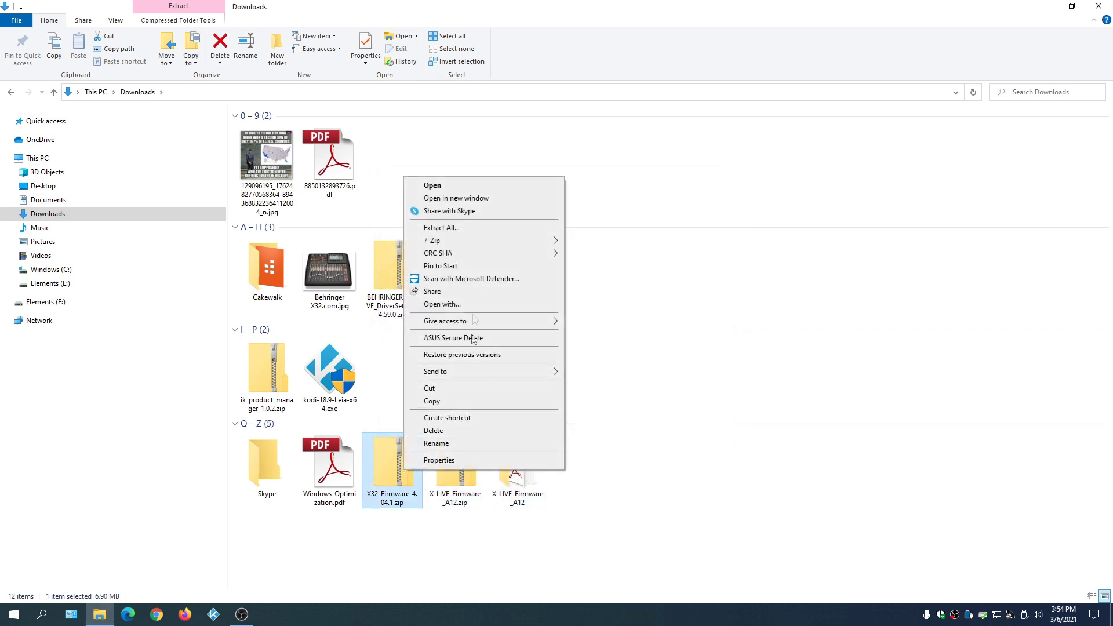
click(474, 227)
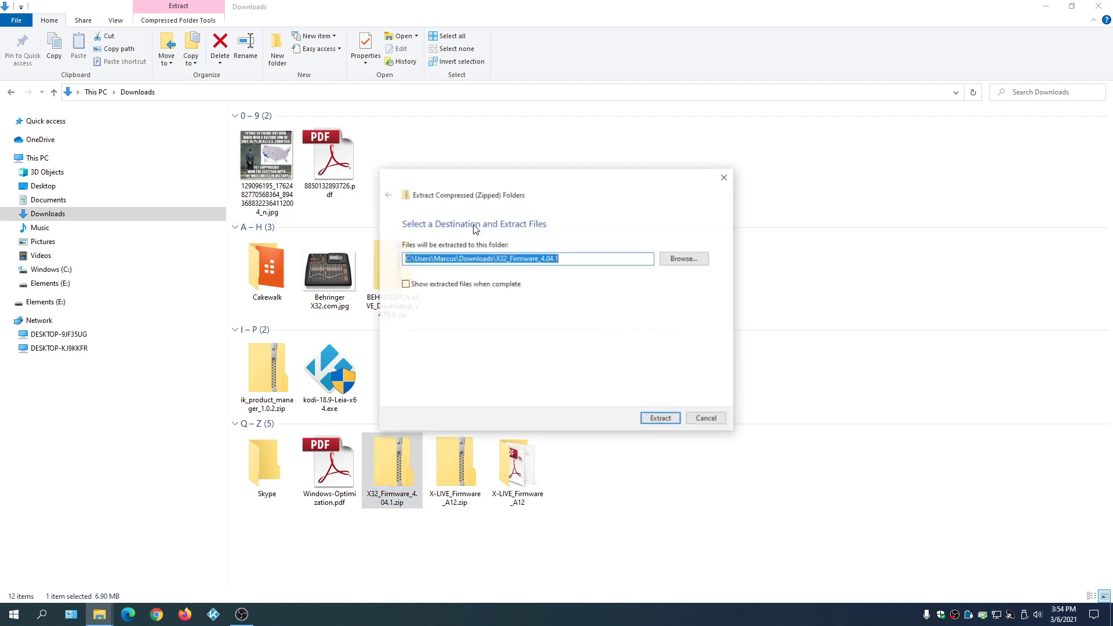
click(644, 416)
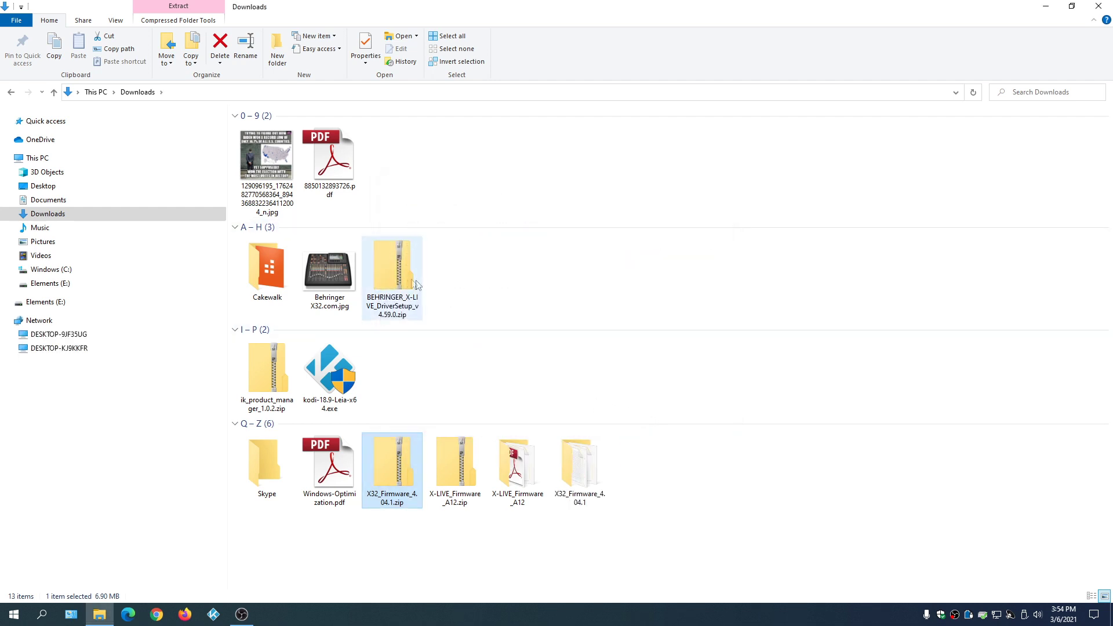
- Extract BEHRINGER_X-LIVE_DriverSetup_v4.59.0.zip to its default folder in Downloads
click(394, 275)
right_click(393, 274)
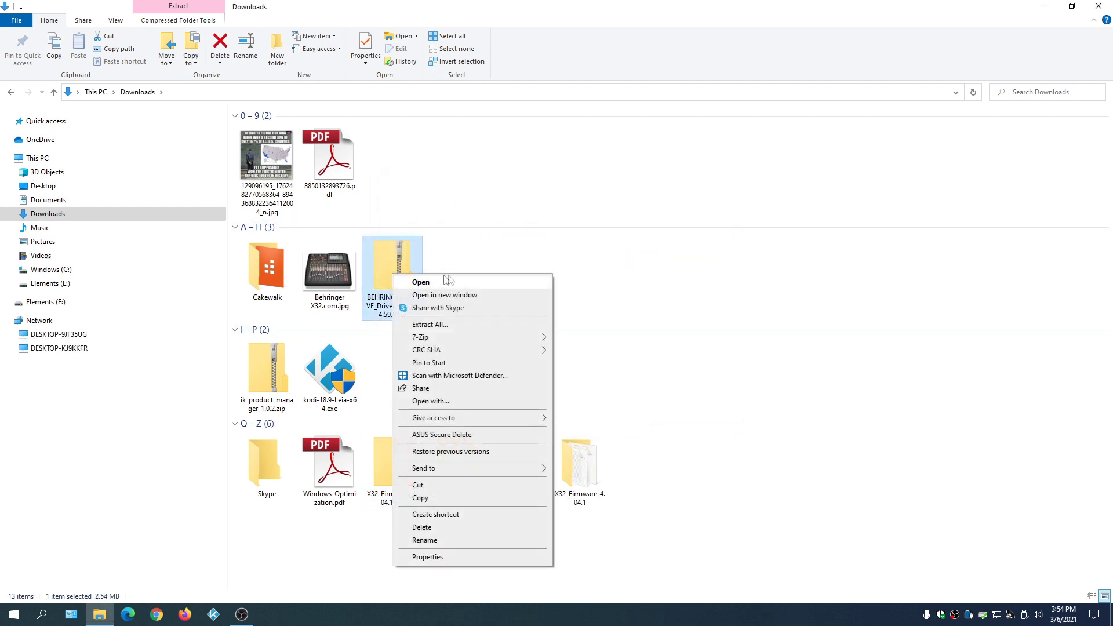
click(465, 325)
click(667, 419)
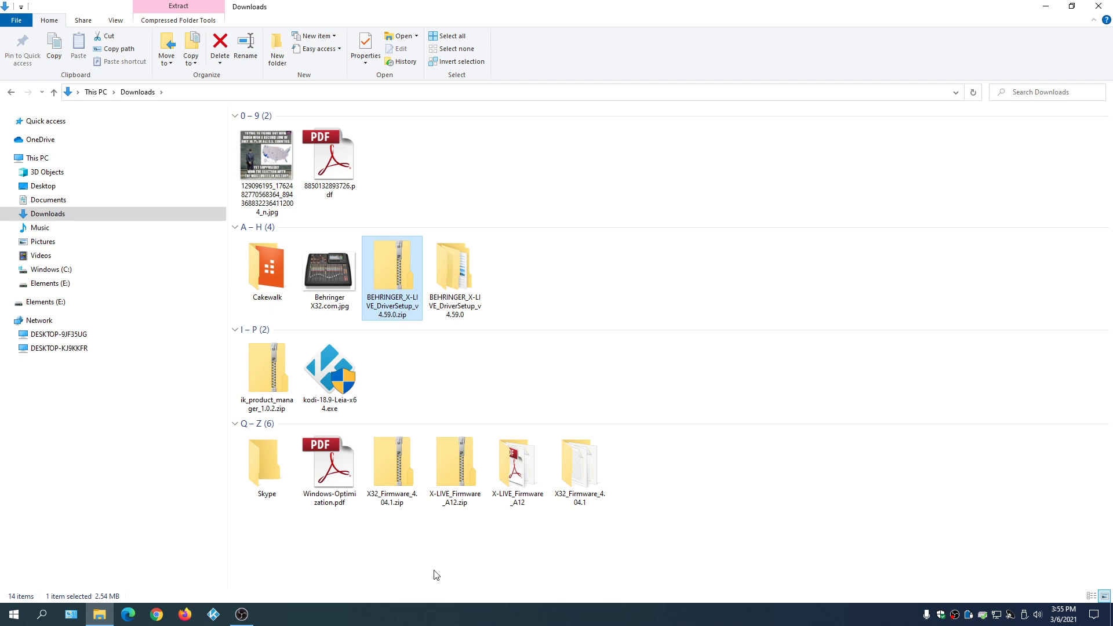
- Move the X32 firmware, X-LIVE firmware and X-LIVE driver ZIP files to the Behringer folder on Elements (E:), skipping the duplicate driver file
drag(463, 538, 388, 444)
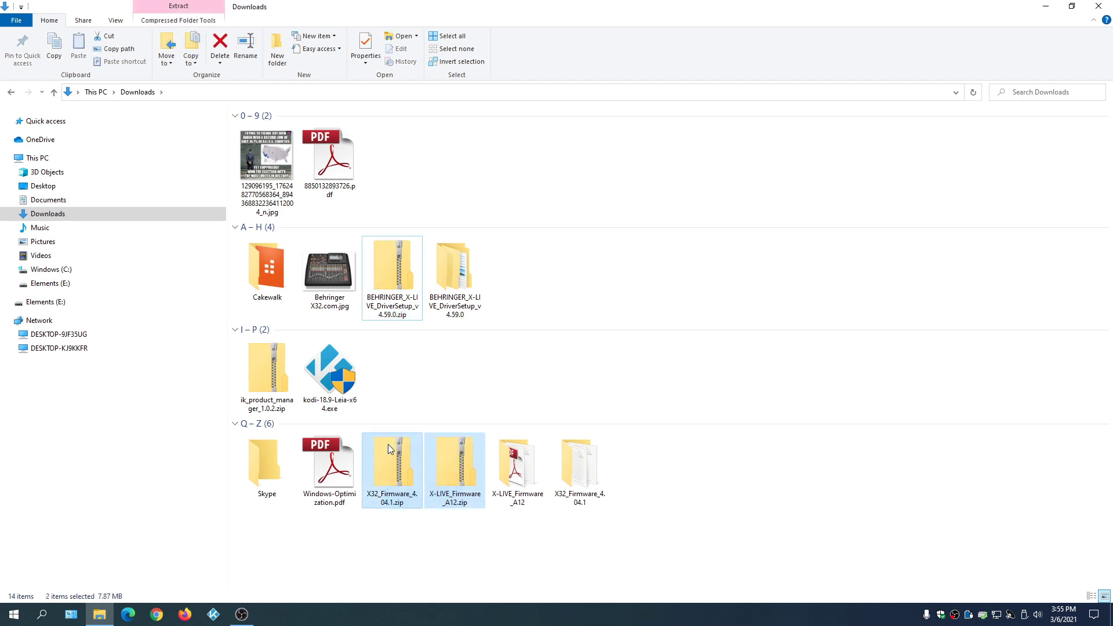
ctrl+click(392, 284)
right_click(391, 280)
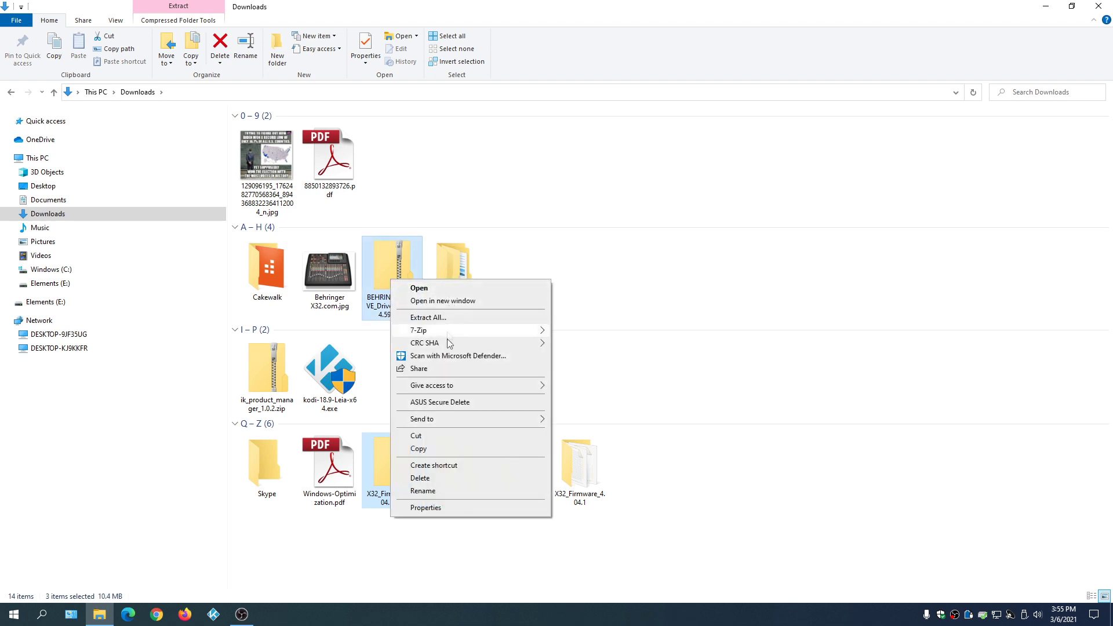
click(442, 437)
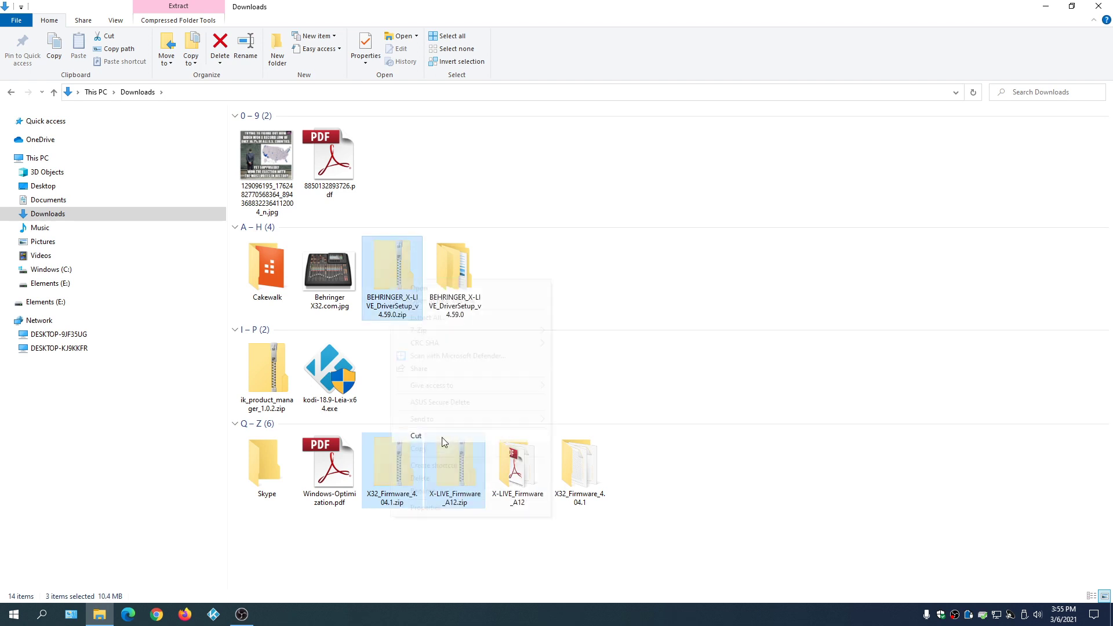
click(10, 283)
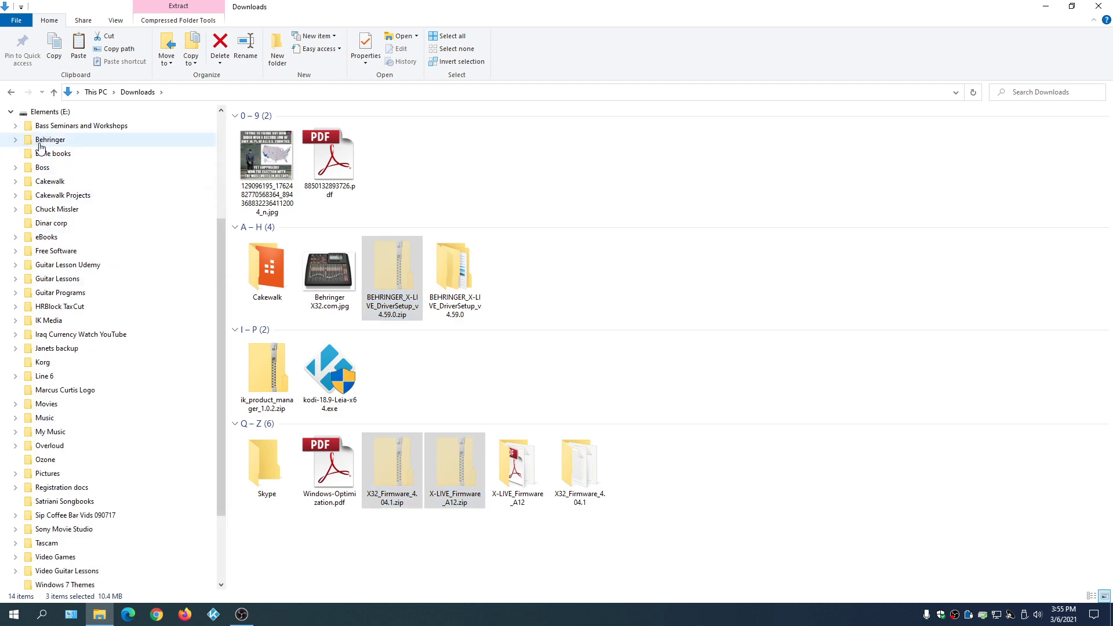
click(15, 139)
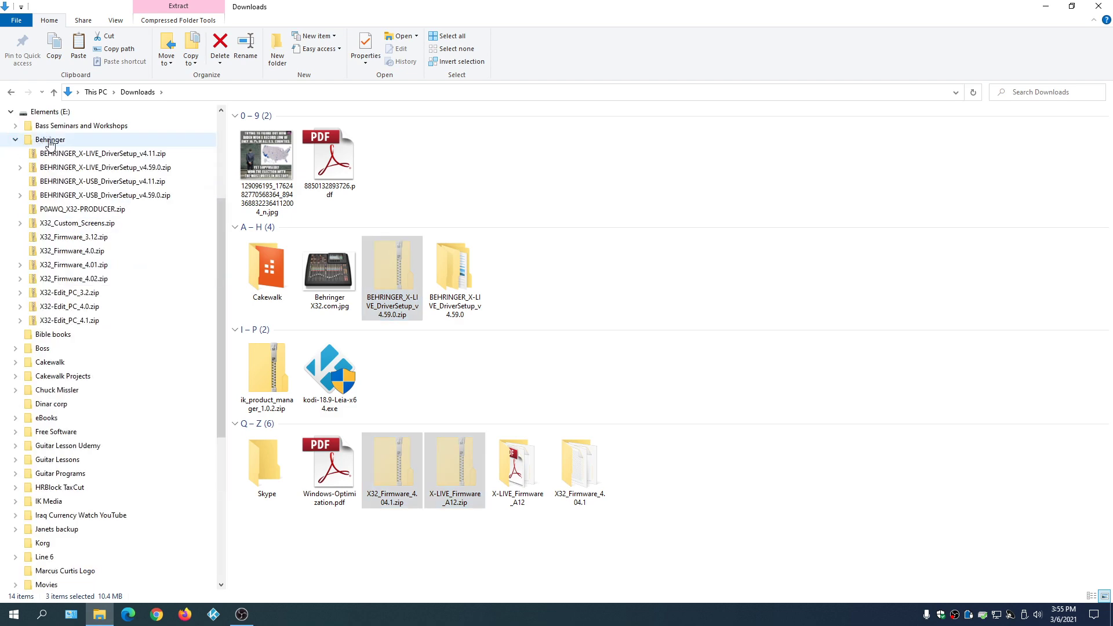
click(50, 141)
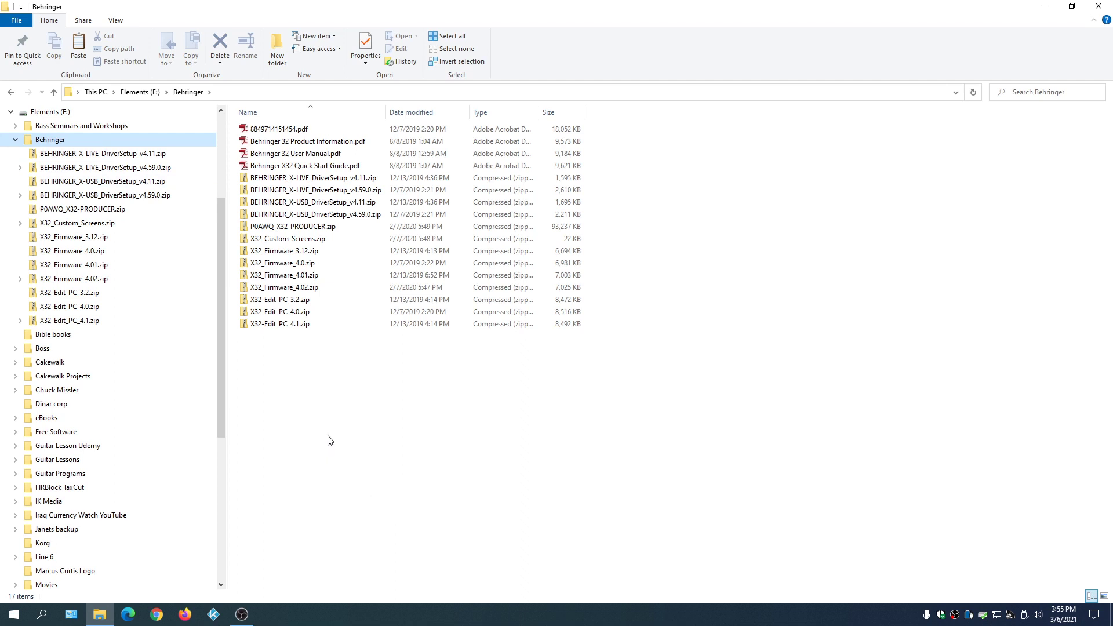
right_click(327, 400)
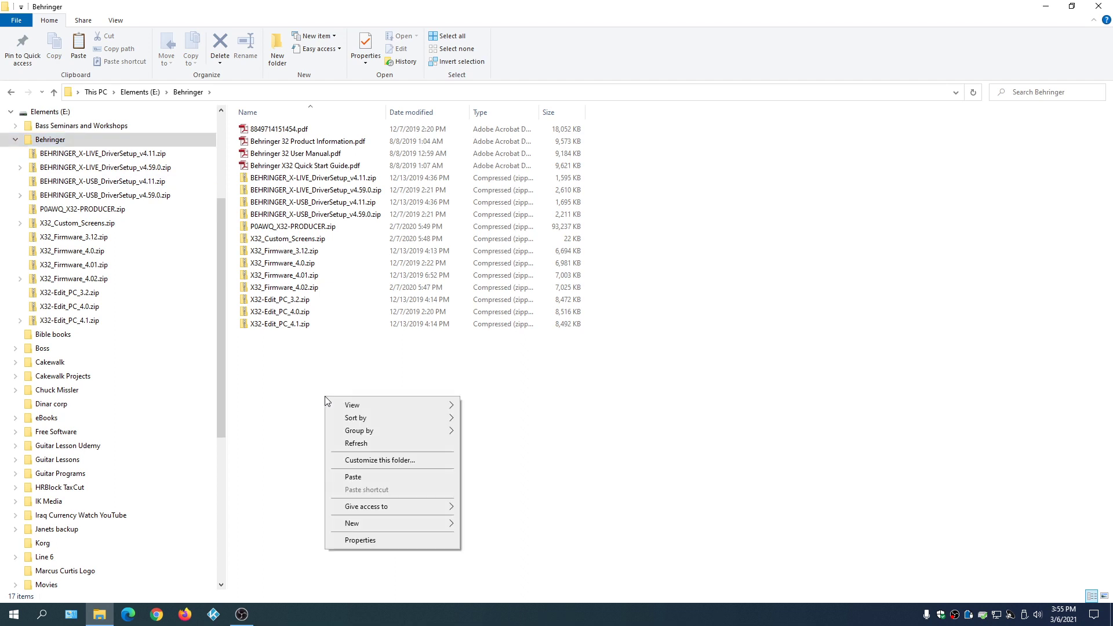
click(422, 478)
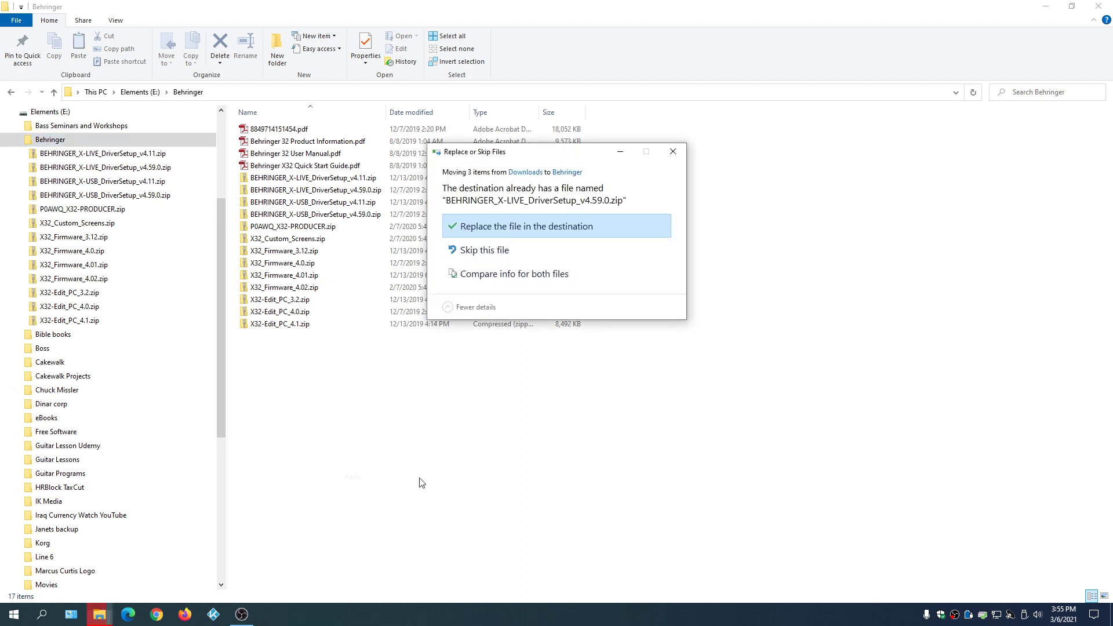
click(484, 251)
click(391, 404)
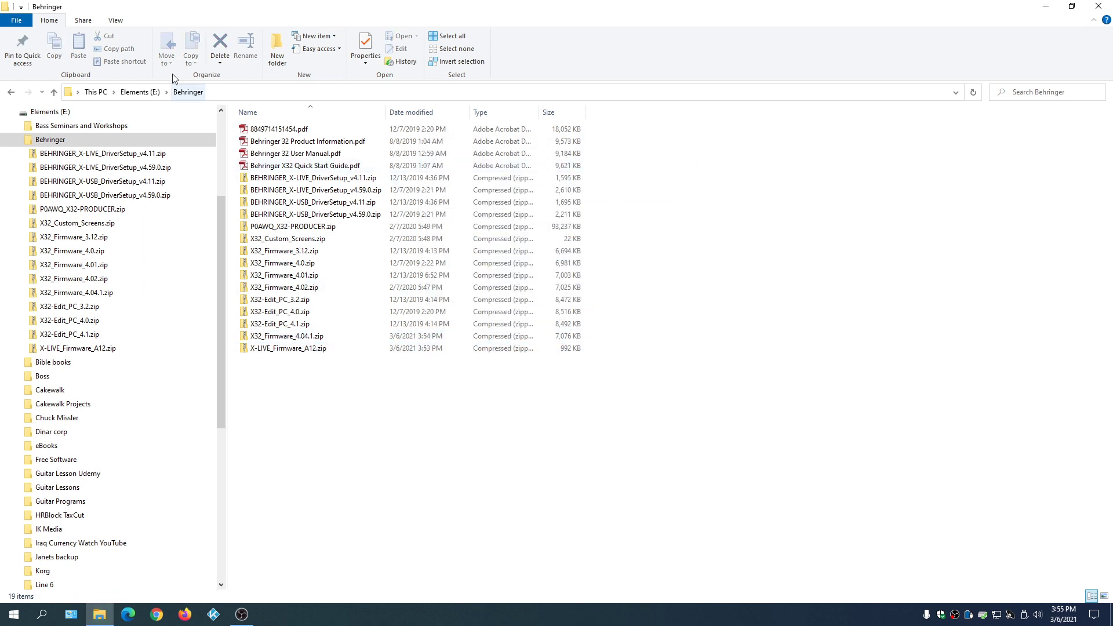
- Return to the Downloads folder and delete the leftover BEHRINGER_X-LIVE_DriverSetup_v4.59.0.zip file
click(11, 93)
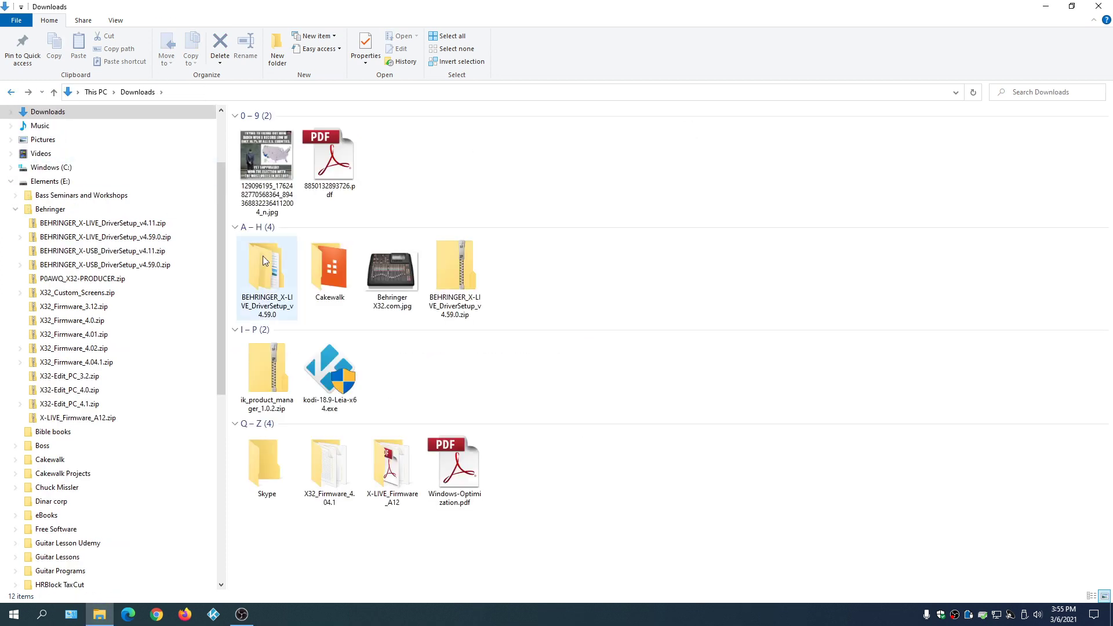
right_click(458, 267)
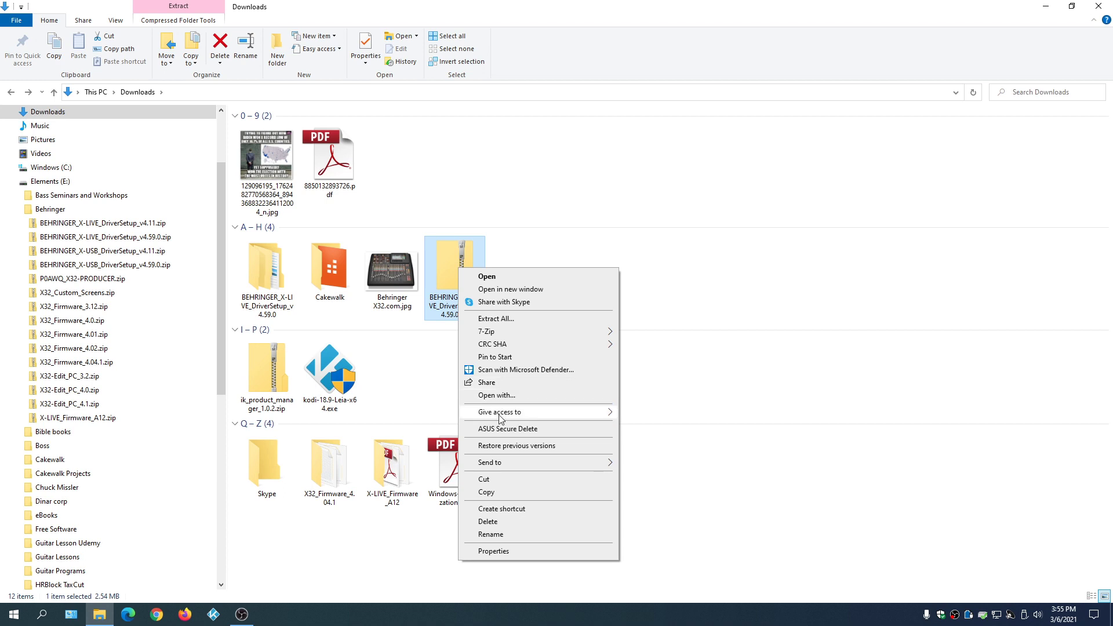
click(499, 524)
- Run BEHRINGER_X-LIVE_v4.59.0.exe from the extracted driver folder and install the X-LIVE USB audio driver in the default location
double_click(263, 291)
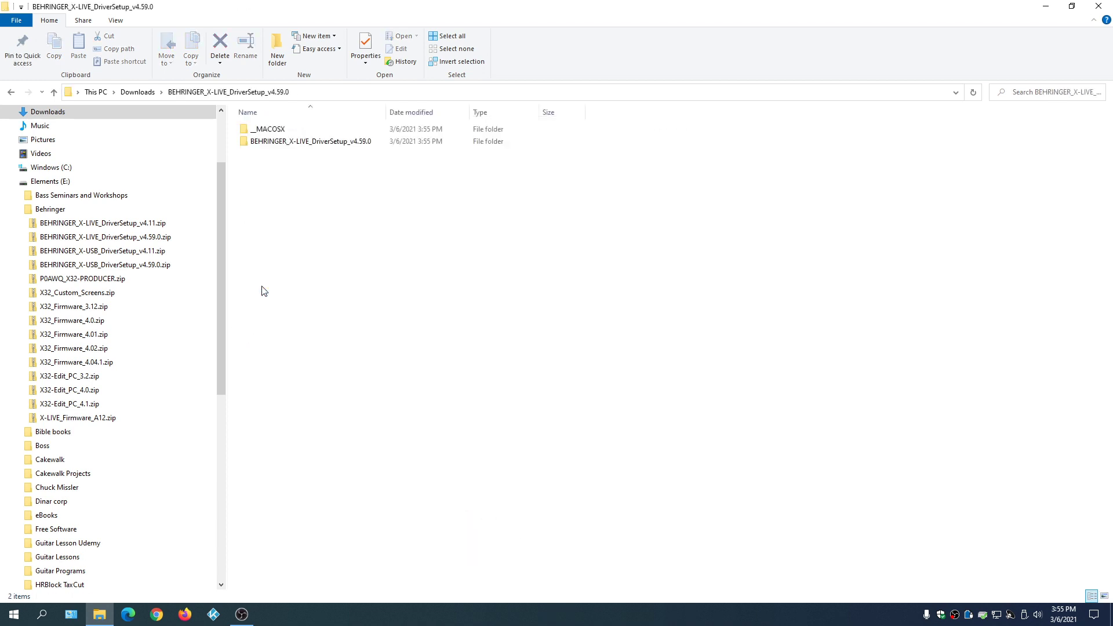
double_click(304, 144)
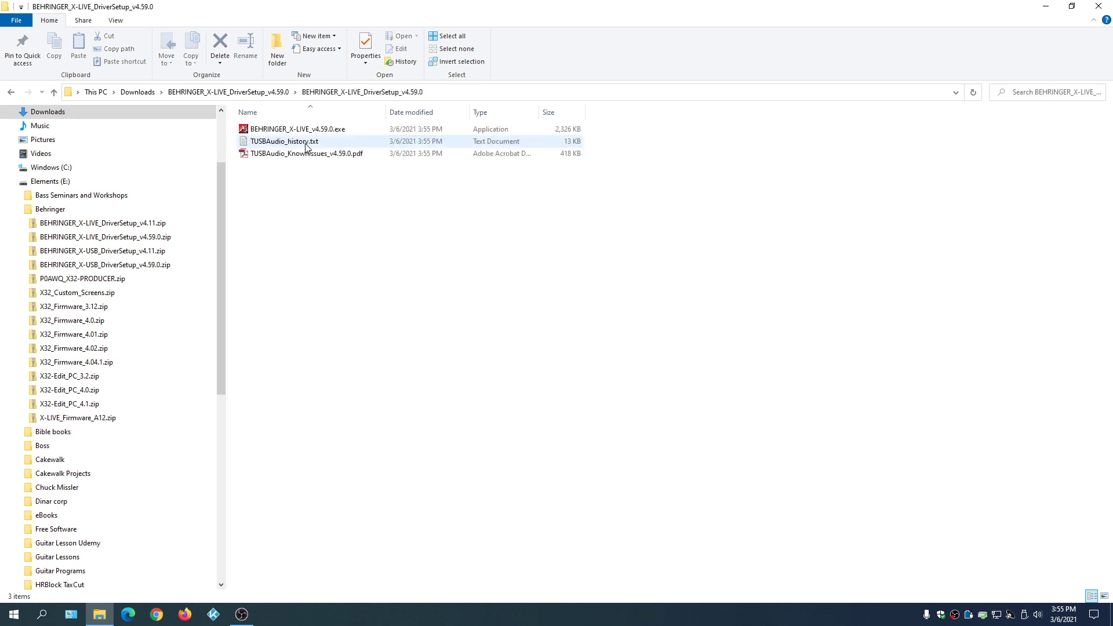
double_click(300, 131)
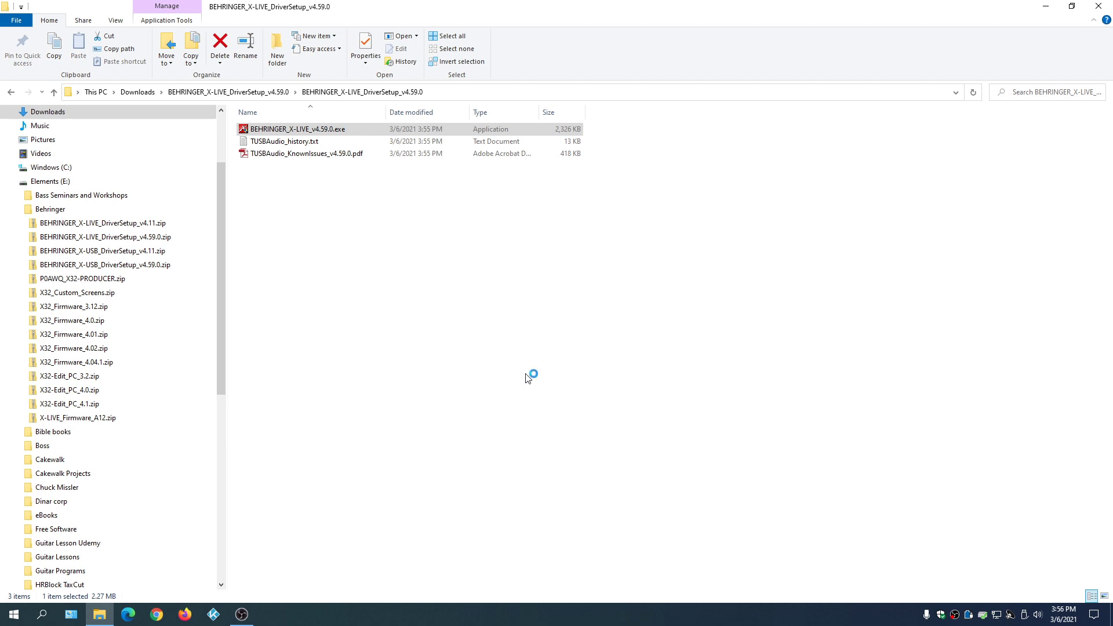
click(614, 401)
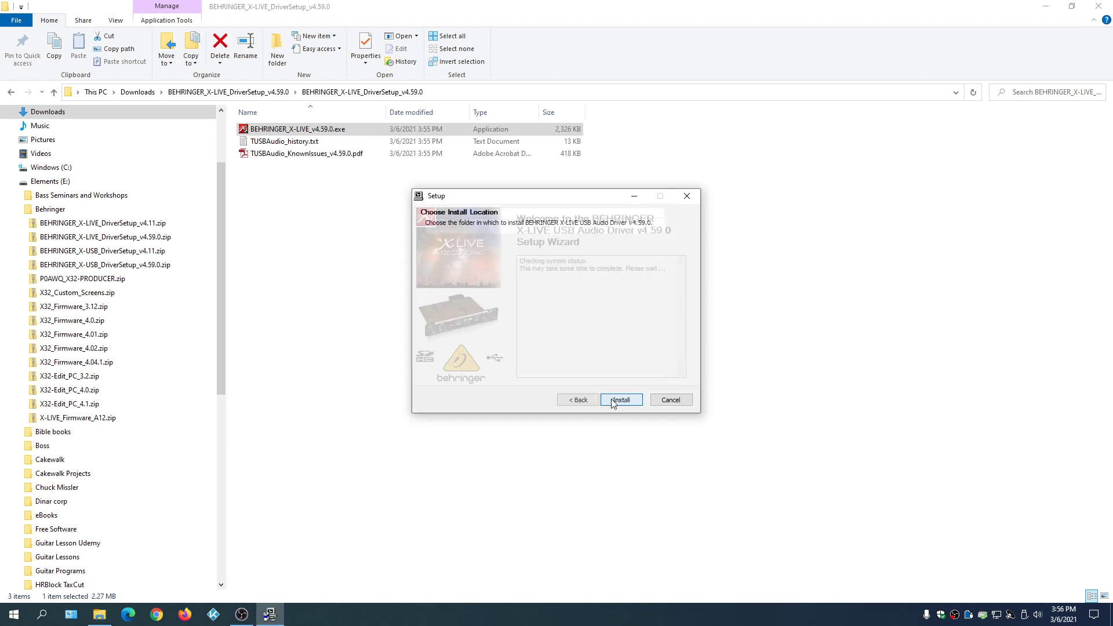
click(625, 403)
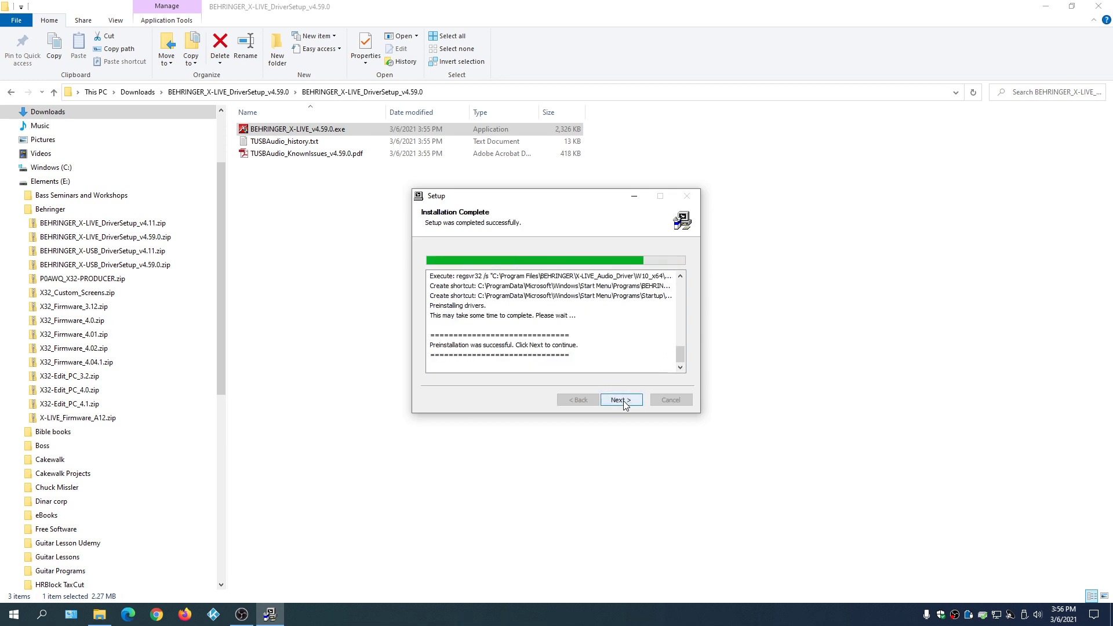
click(622, 400)
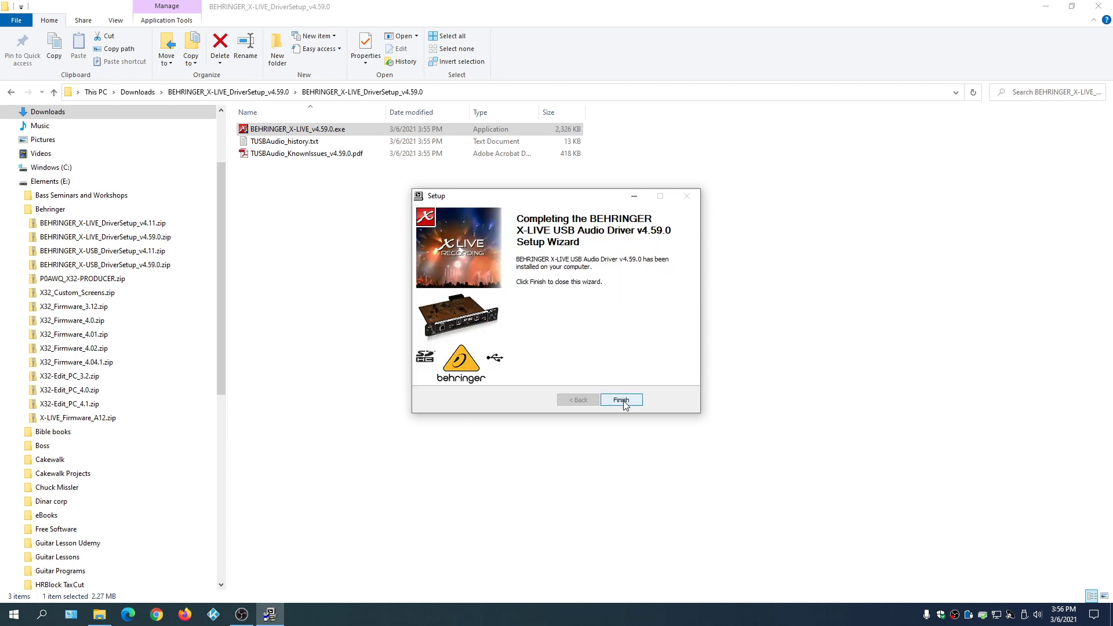
- Finish the driver setup wizard, choosing to exit now and connect the device later
click(622, 400)
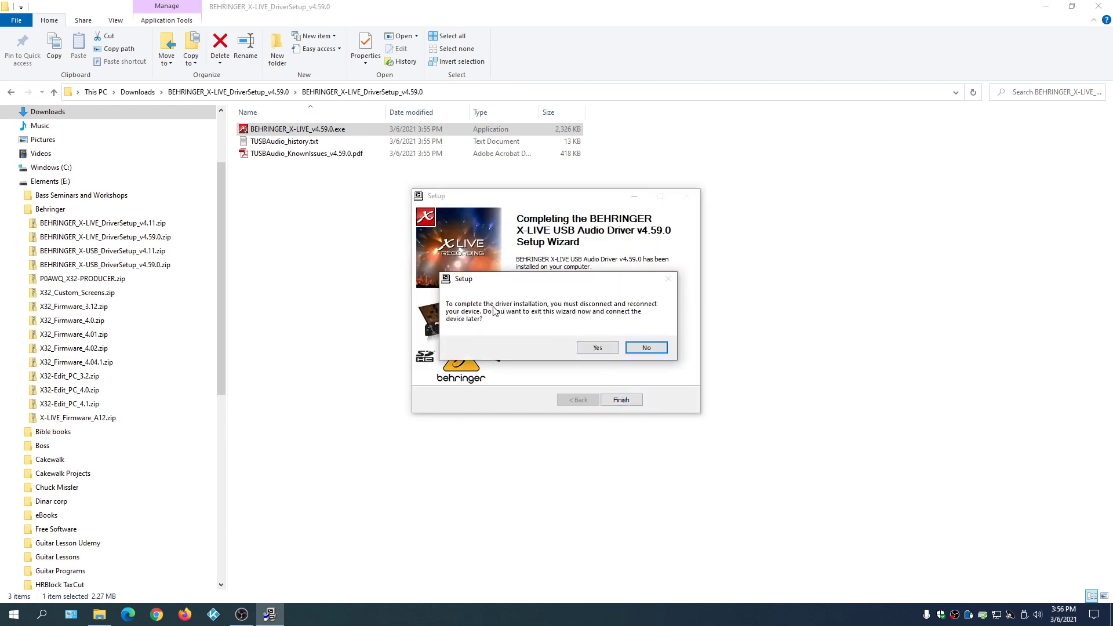
click(645, 348)
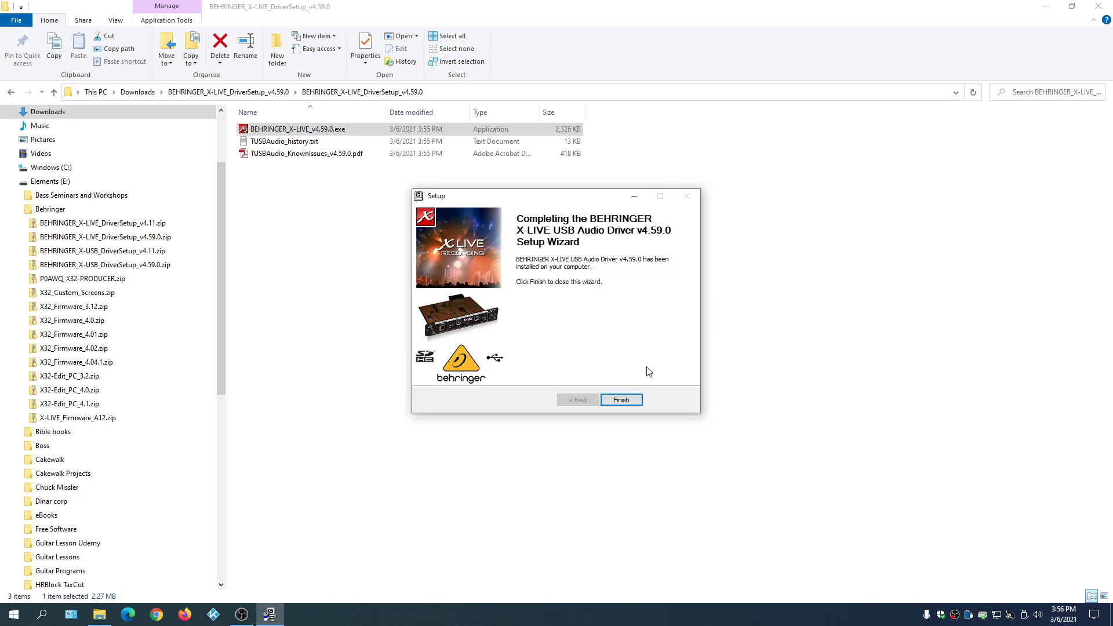
click(623, 404)
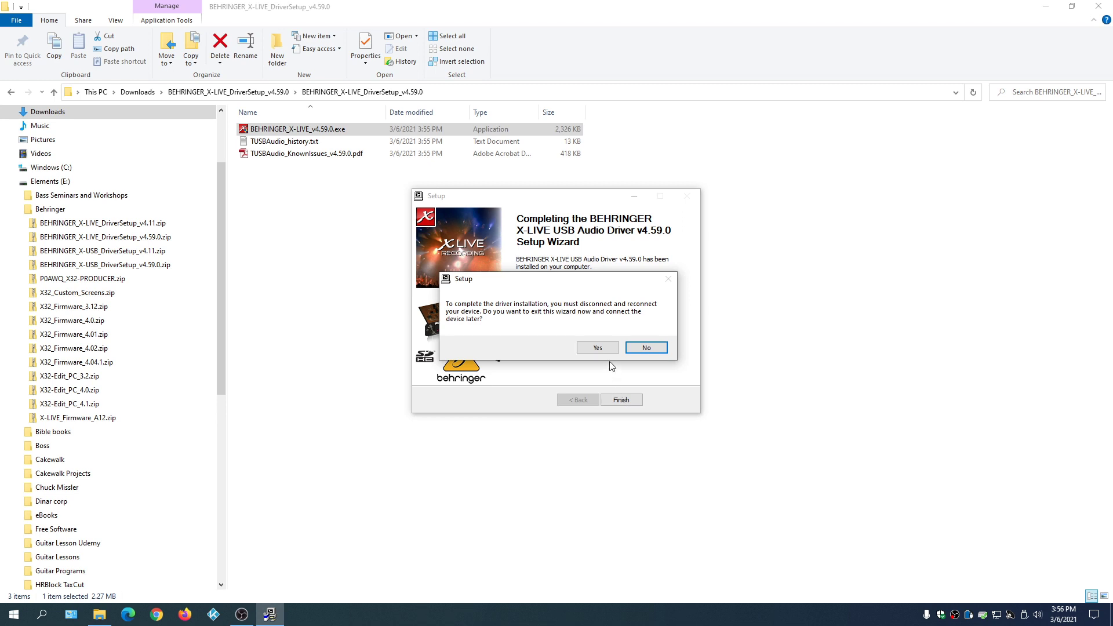
click(597, 348)
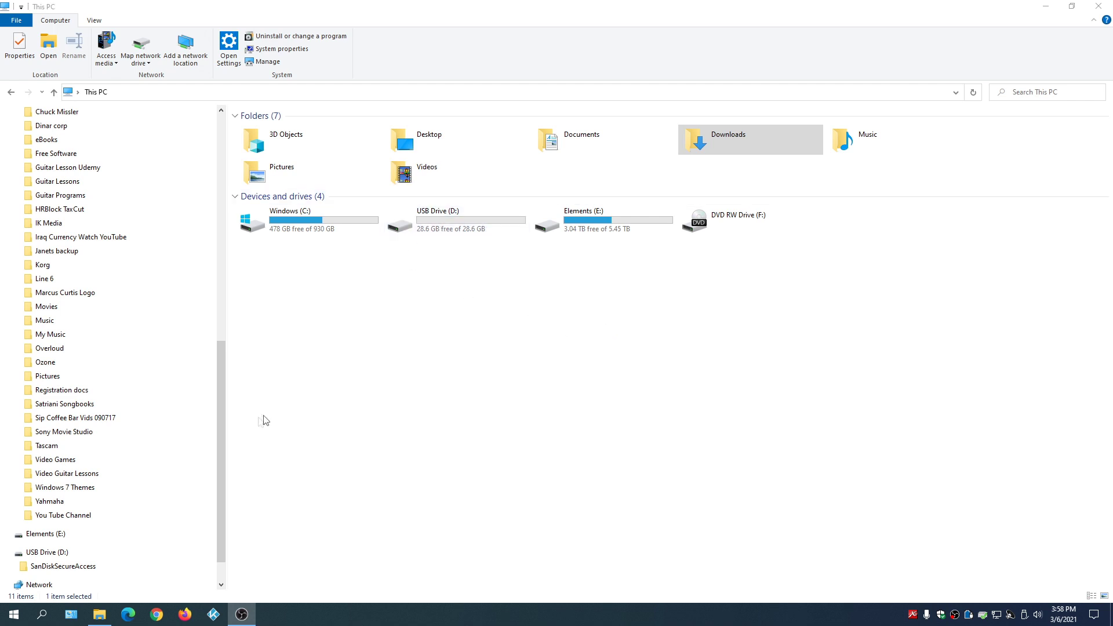
- Collapse the Elements (E:) folder tree and open the extracted X-LIVE_Firmware_A12 folder in Downloads
drag(221, 448, 219, 269)
click(16, 209)
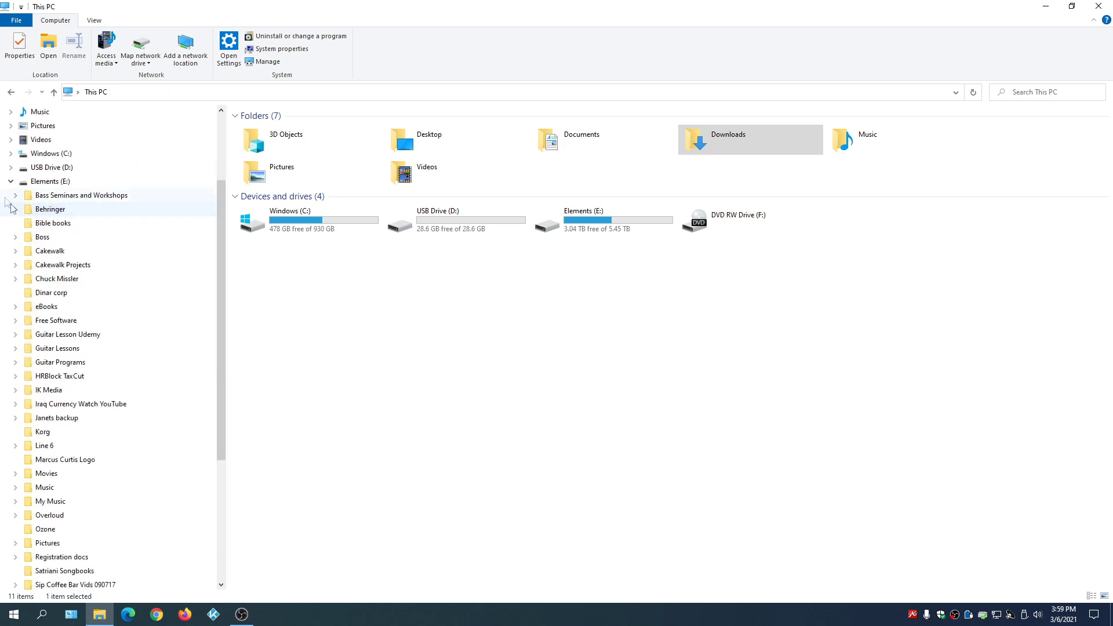
click(10, 181)
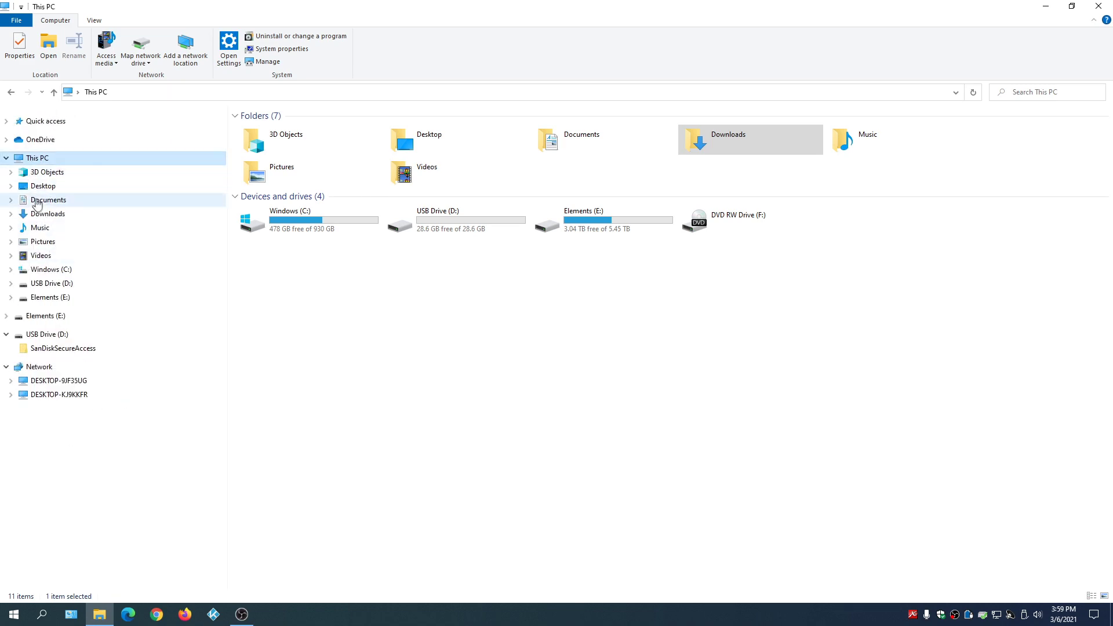
click(48, 214)
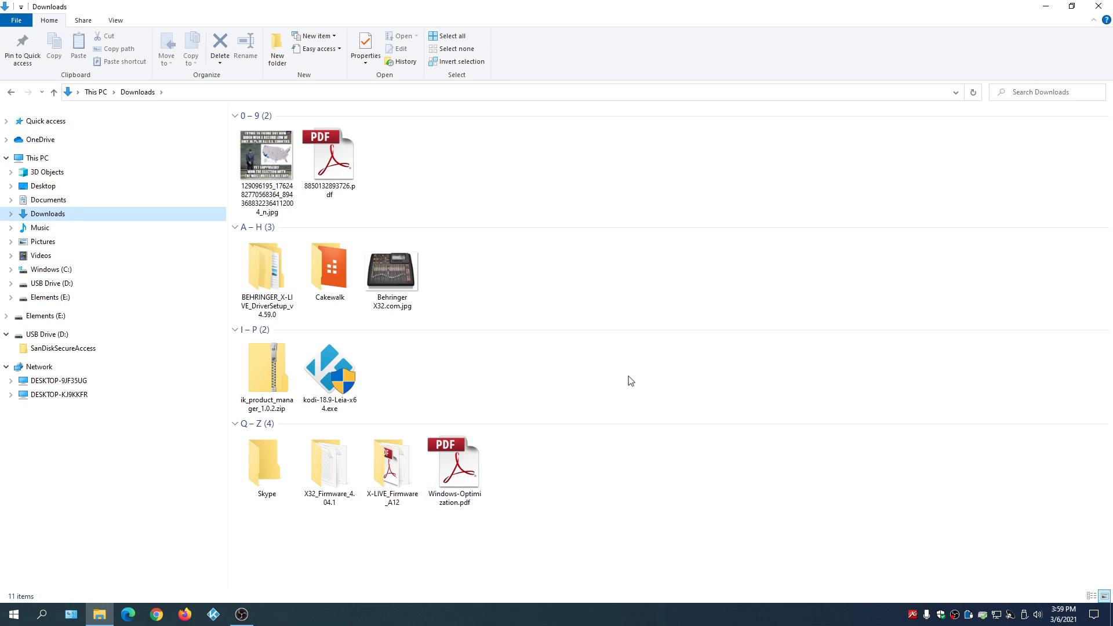
double_click(392, 464)
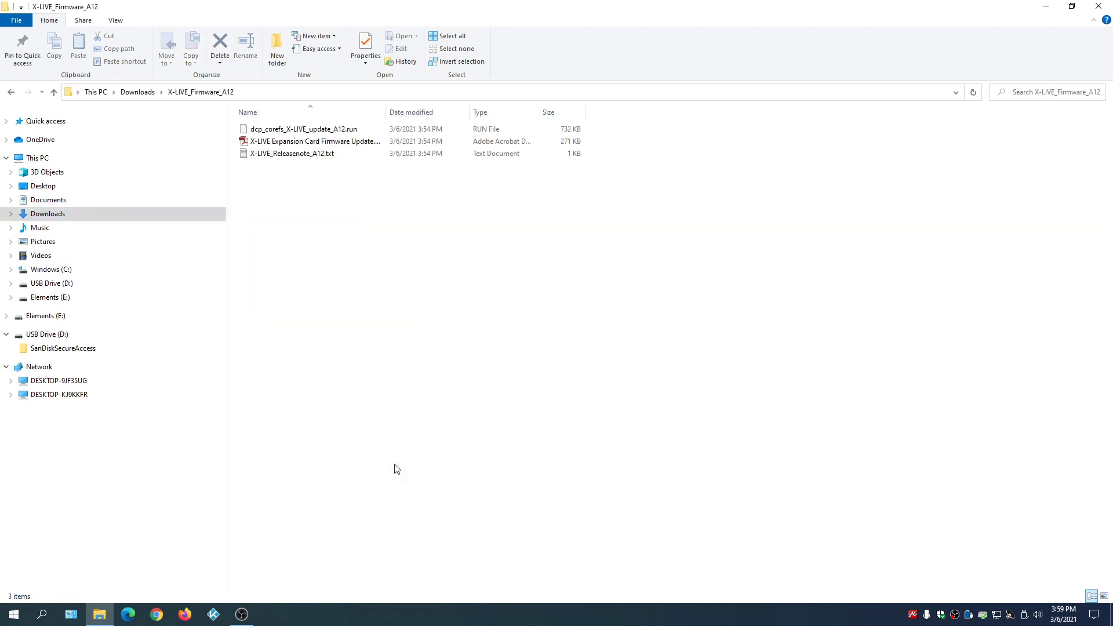
- Move dcp_corefs_X-LIVE_update_A12.run from the X-LIVE firmware folder to the root of USB Drive (D:)
right_click(324, 133)
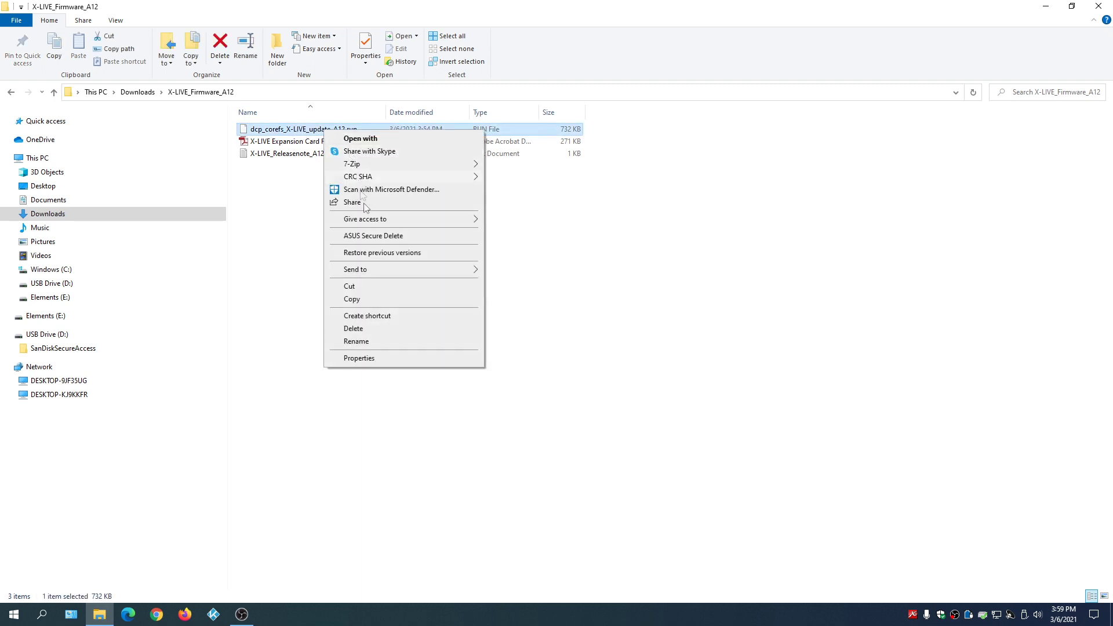
click(382, 288)
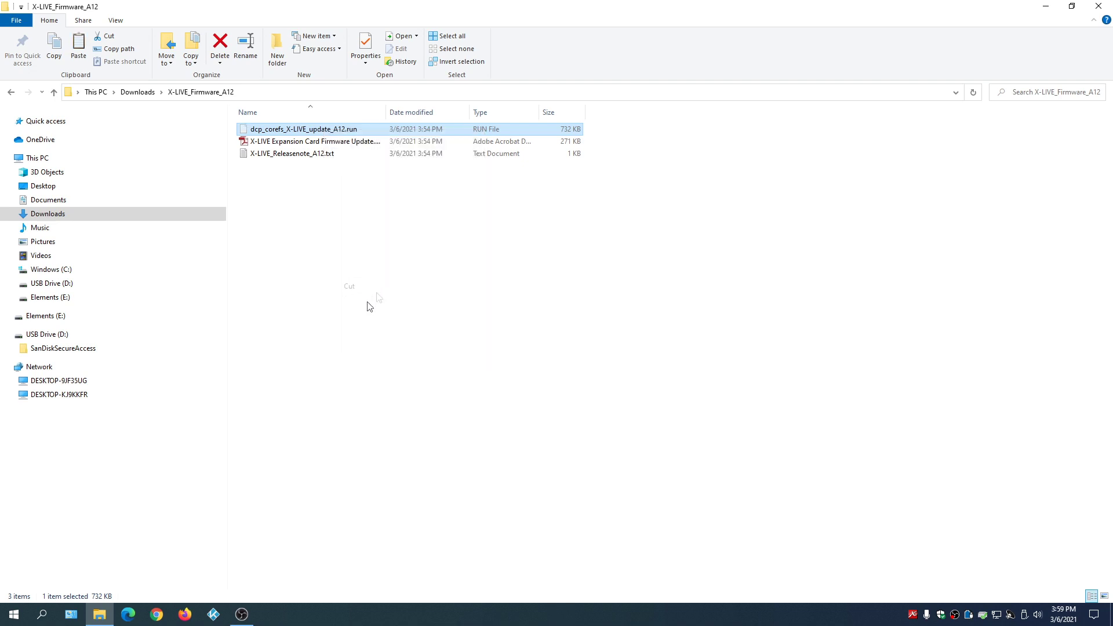
click(109, 333)
right_click(515, 354)
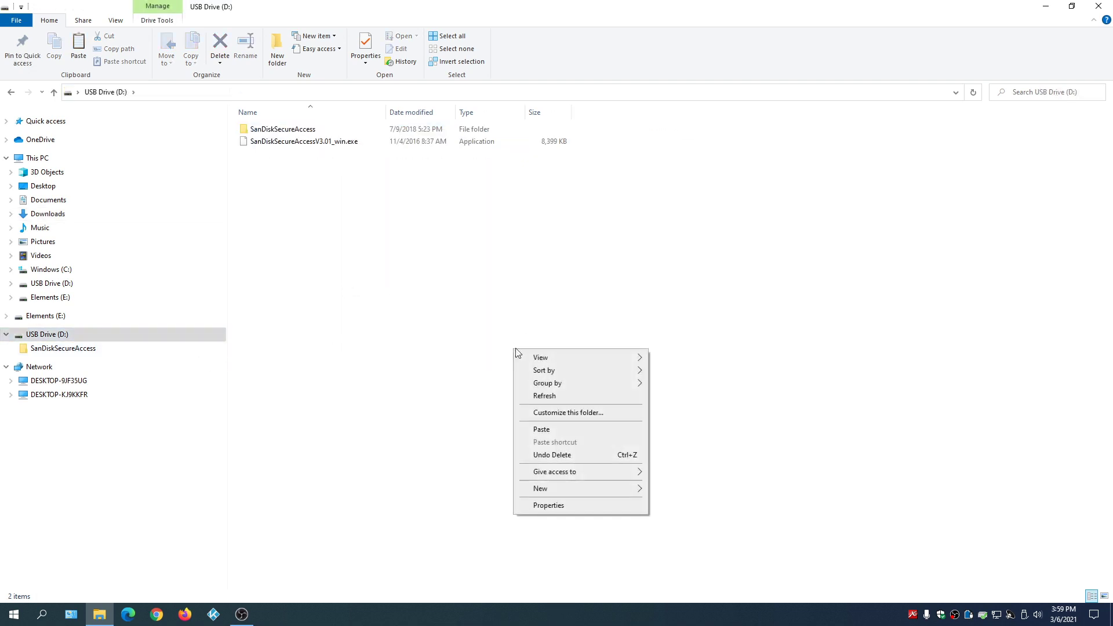
click(589, 430)
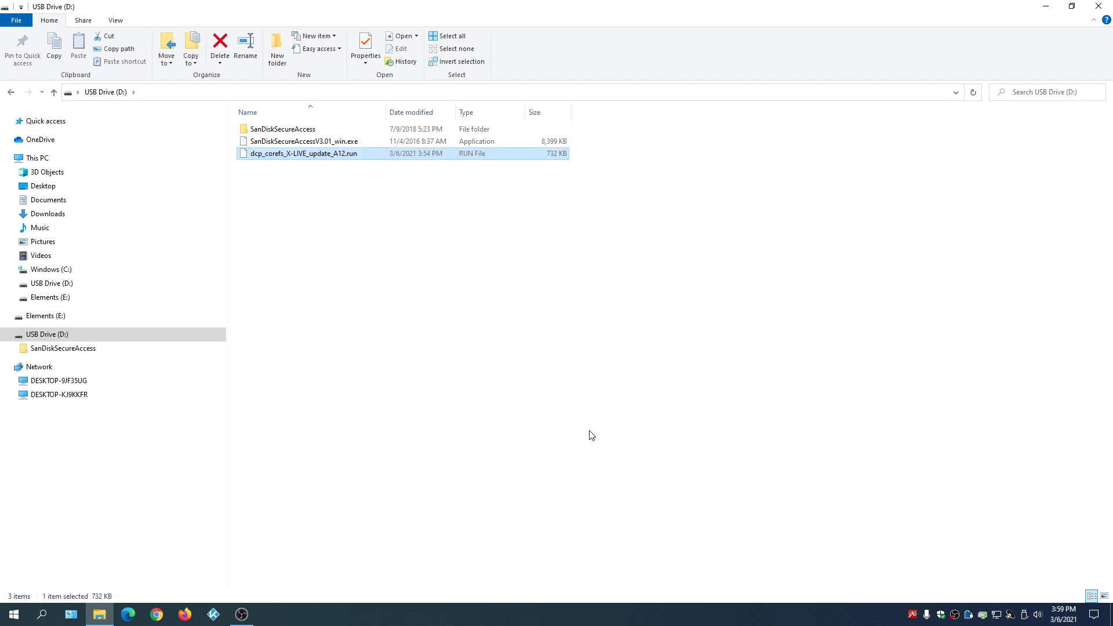
click(11, 93)
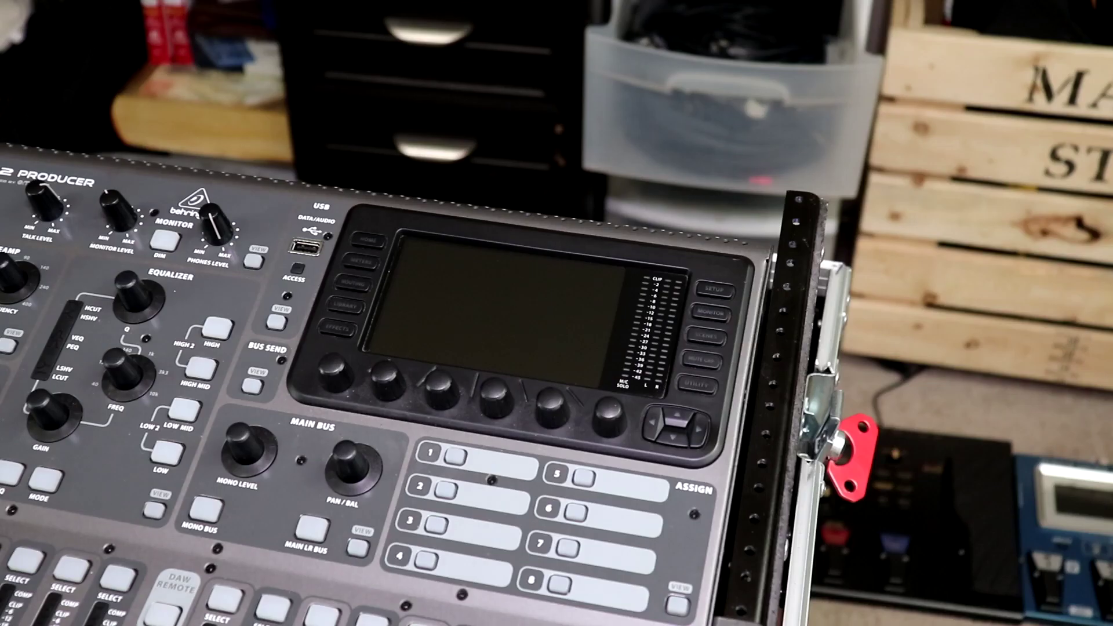